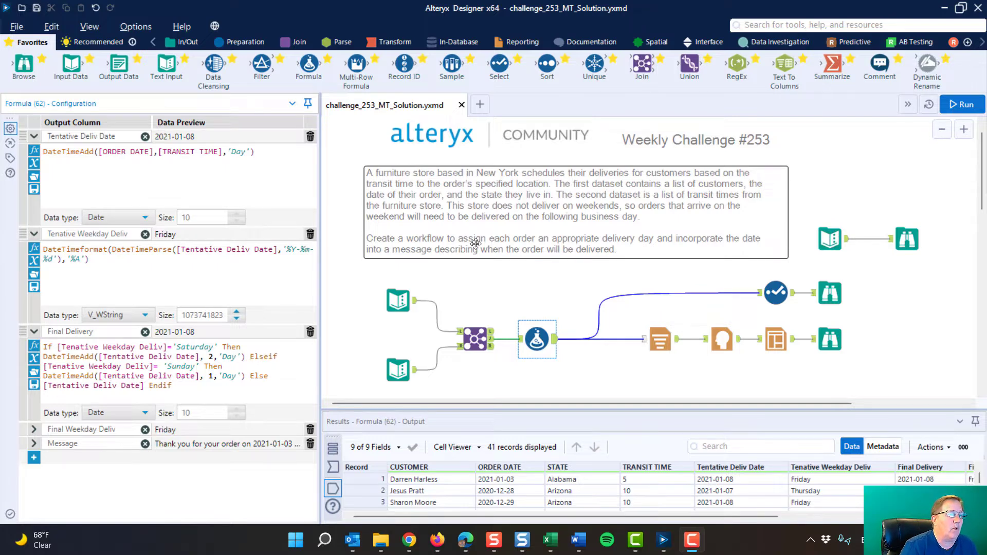
Inspect the two Text Input datasets: customer orders by state and transit times per state
click(392, 298)
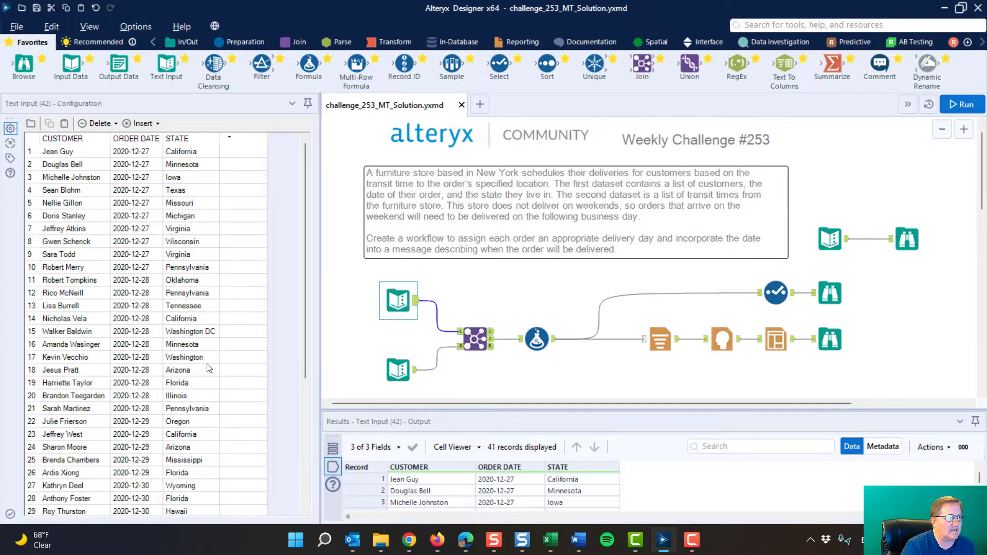
click(400, 371)
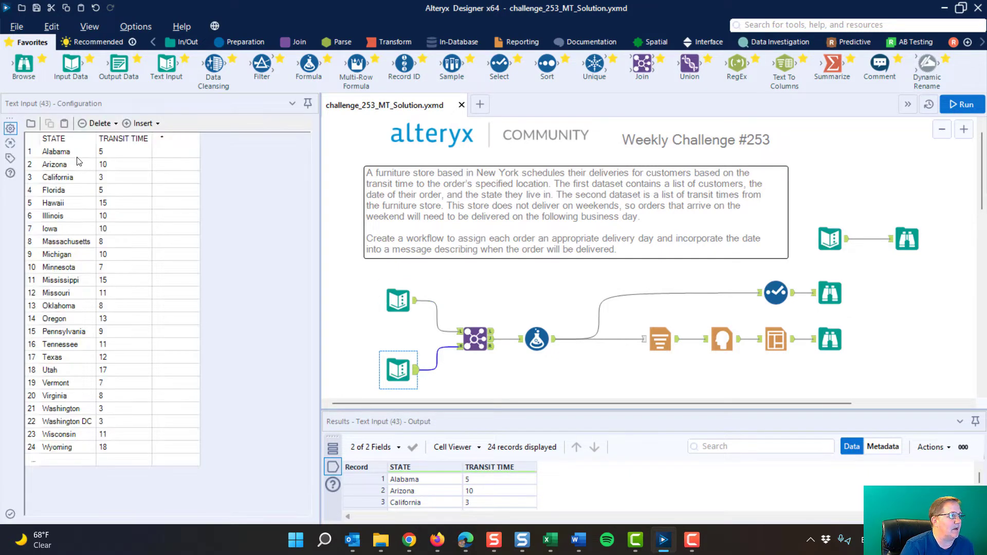
drag(77, 152, 77, 450)
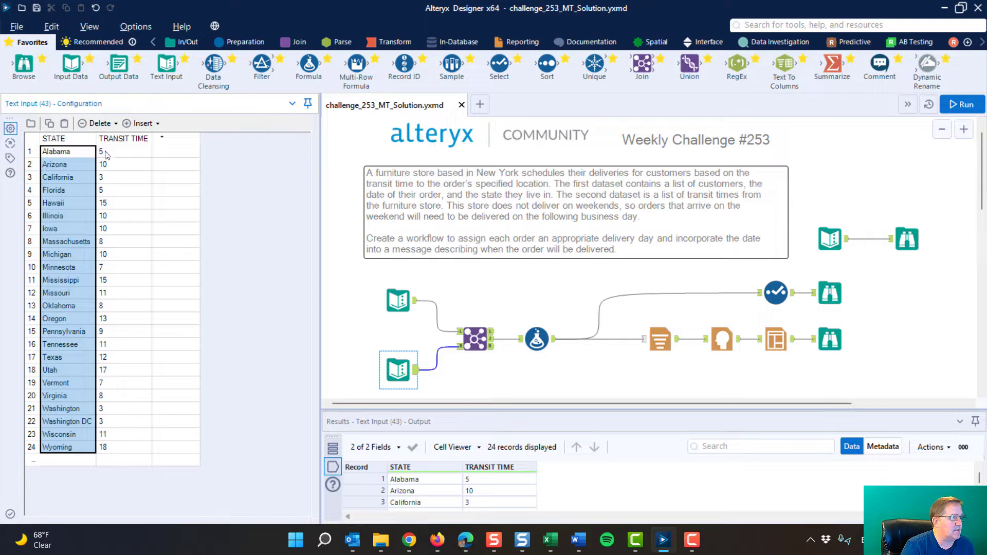
drag(108, 155, 131, 452)
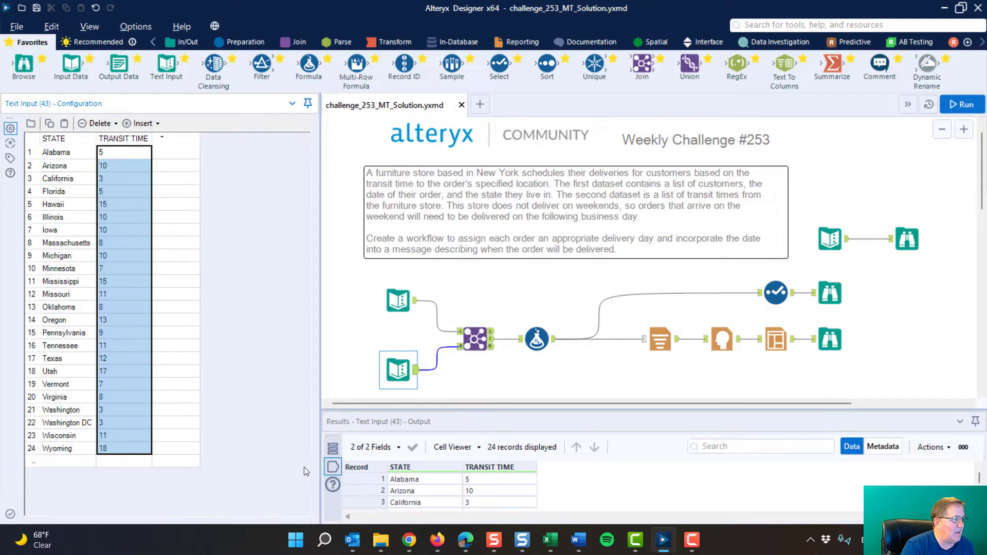
Examine the Join tool's configuration matching on STATE and its joined output records
click(475, 338)
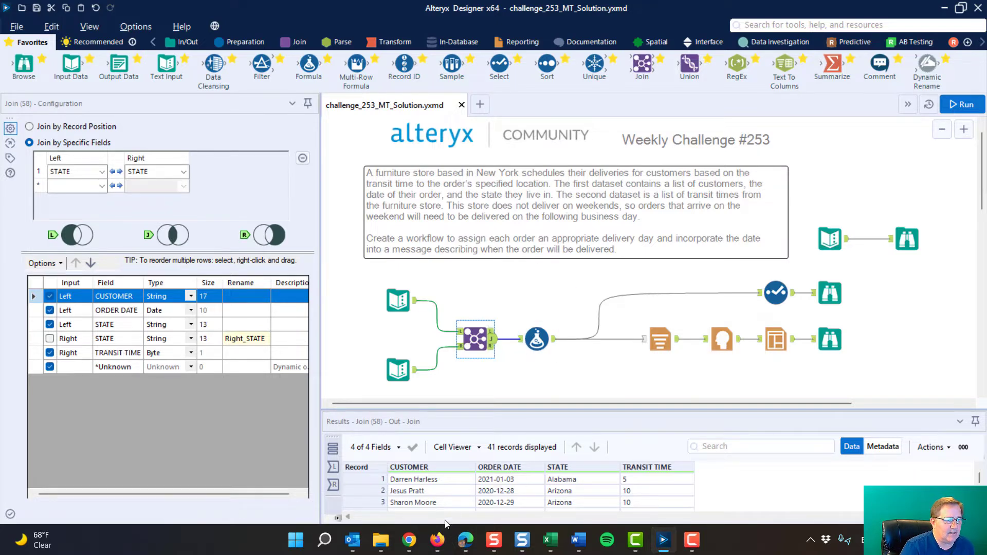
click(440, 488)
click(515, 491)
click(569, 495)
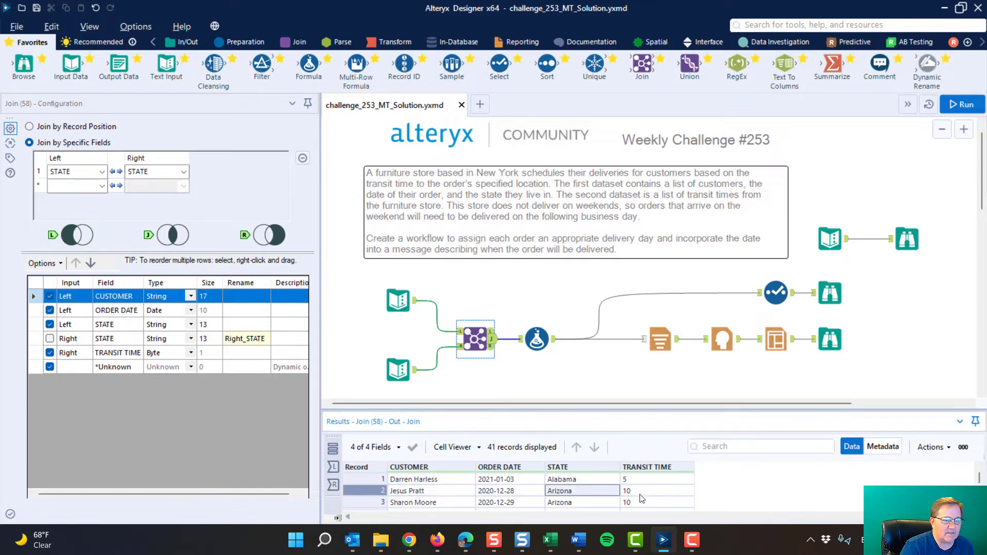
click(640, 494)
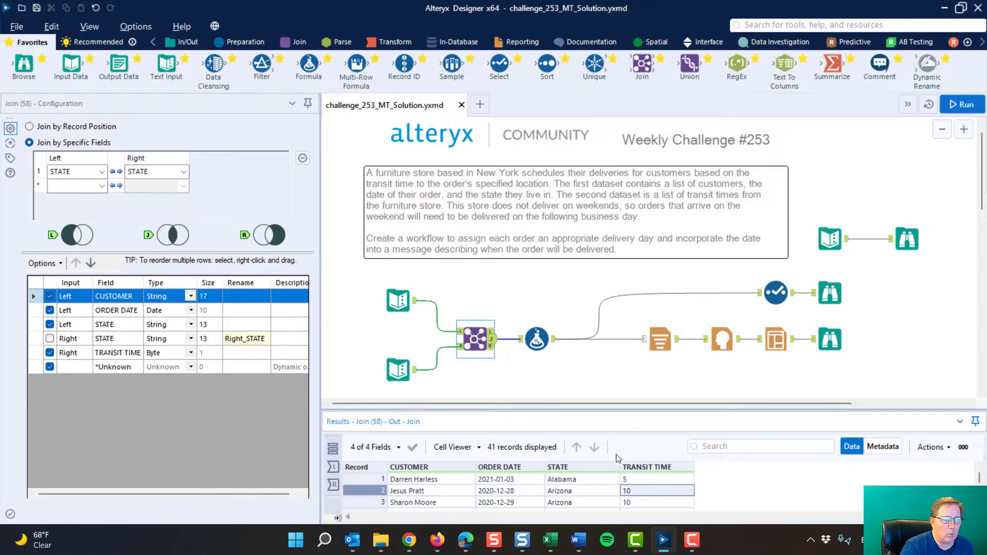
Review the Tentative Deliv Date expression adding TRANSIT TIME days to ORDER DATE in the Formula tool
click(543, 334)
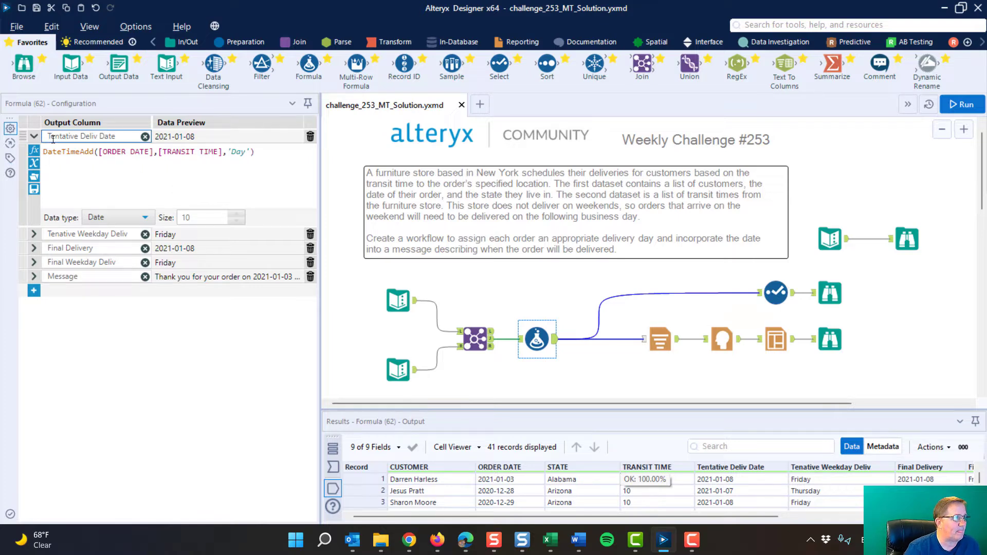
drag(48, 137, 123, 137)
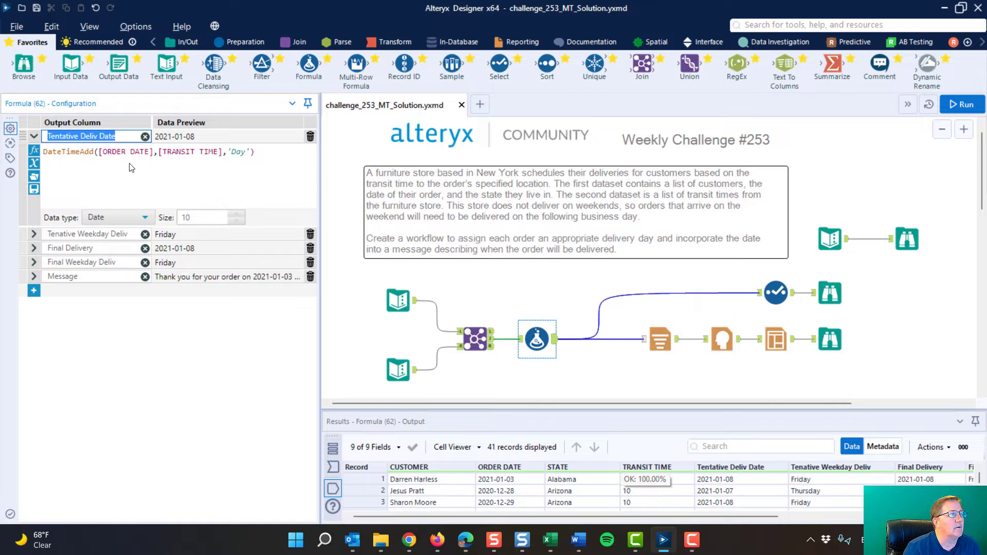
drag(105, 151, 218, 152)
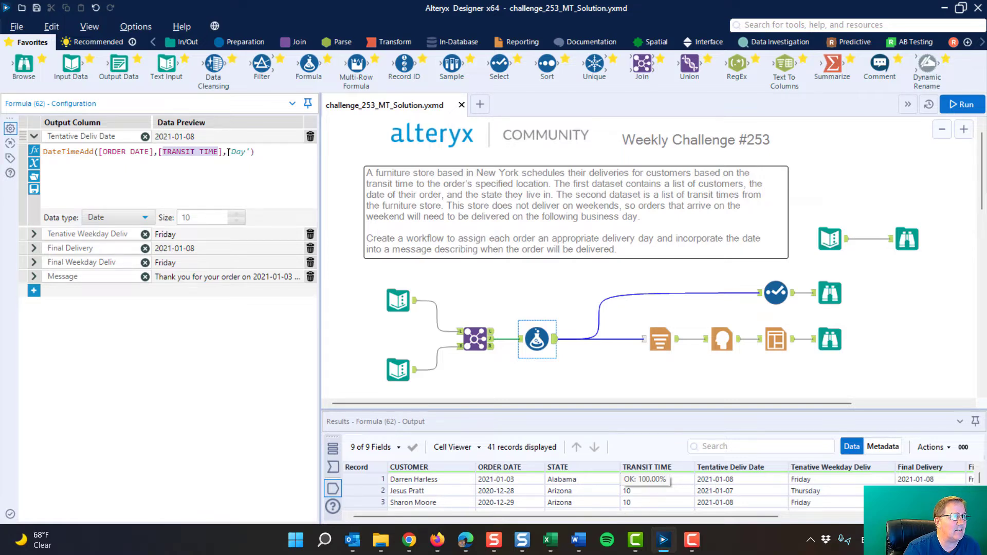
drag(228, 153, 252, 152)
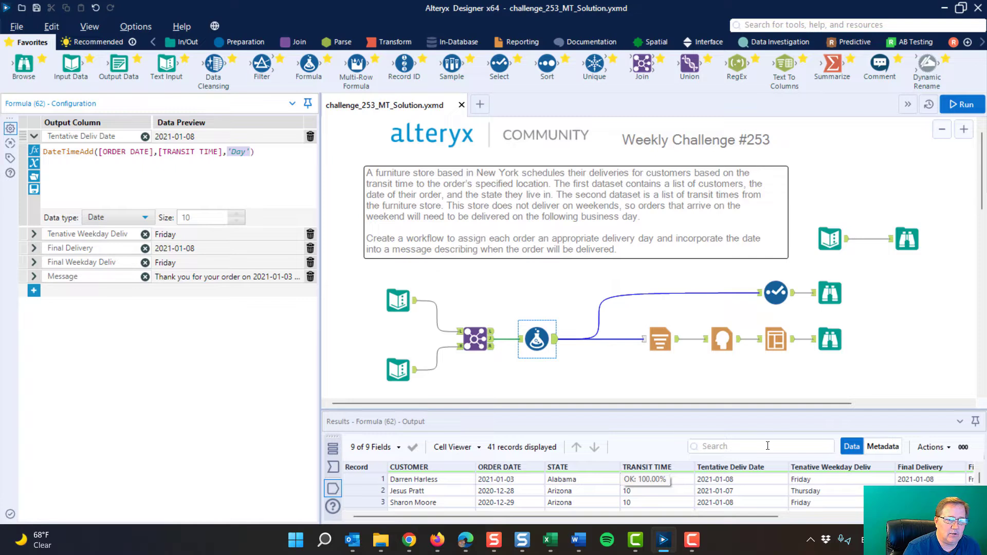
Scroll through the Join tool's output records
click(497, 347)
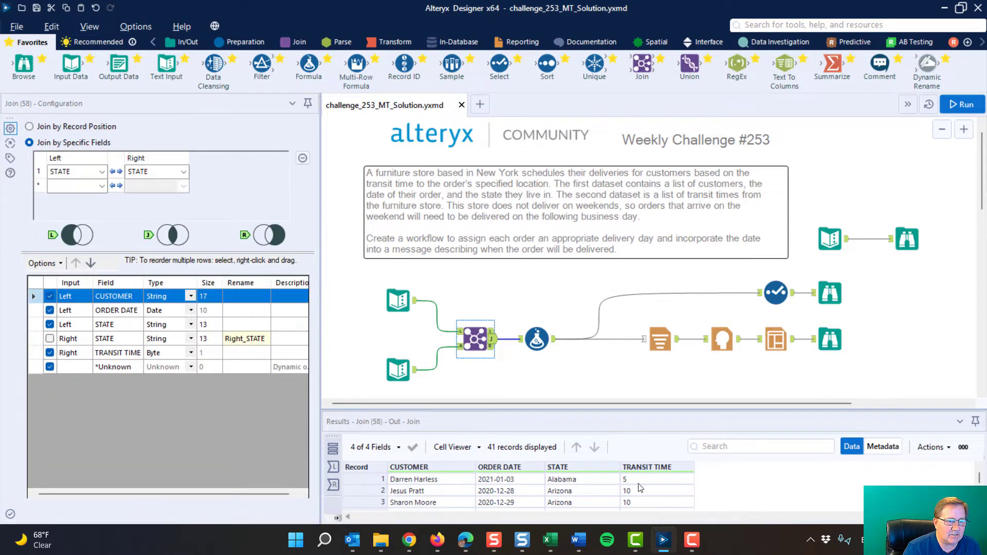
scroll(643, 491, down, 3)
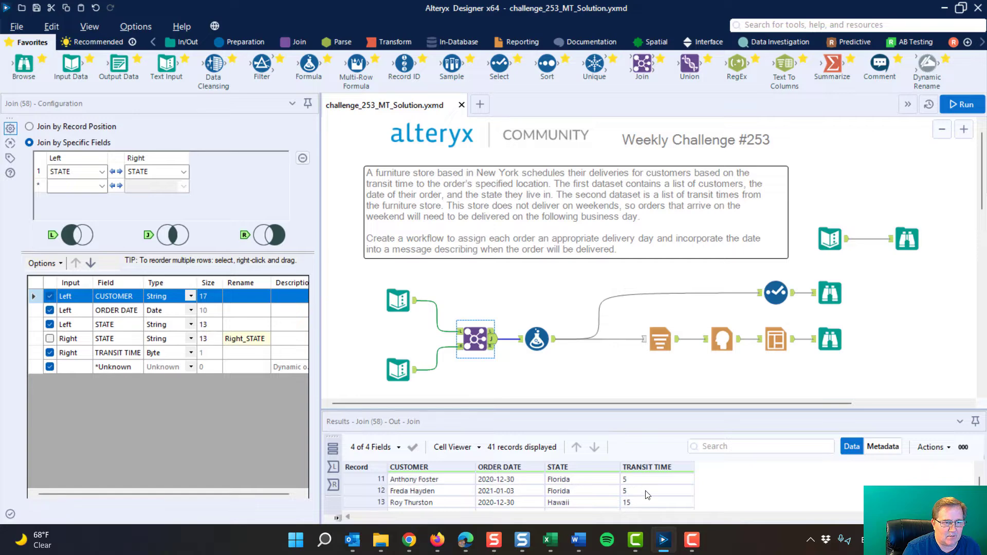
scroll(646, 494, up, 3)
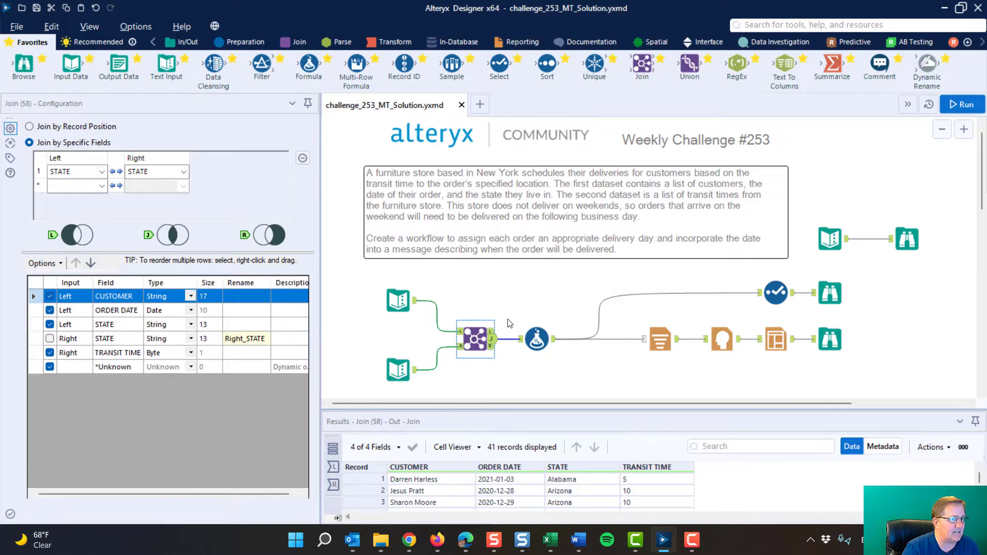
Review the Tentative Weekday Deliv formula that formats the tentative date as a weekday name
click(537, 339)
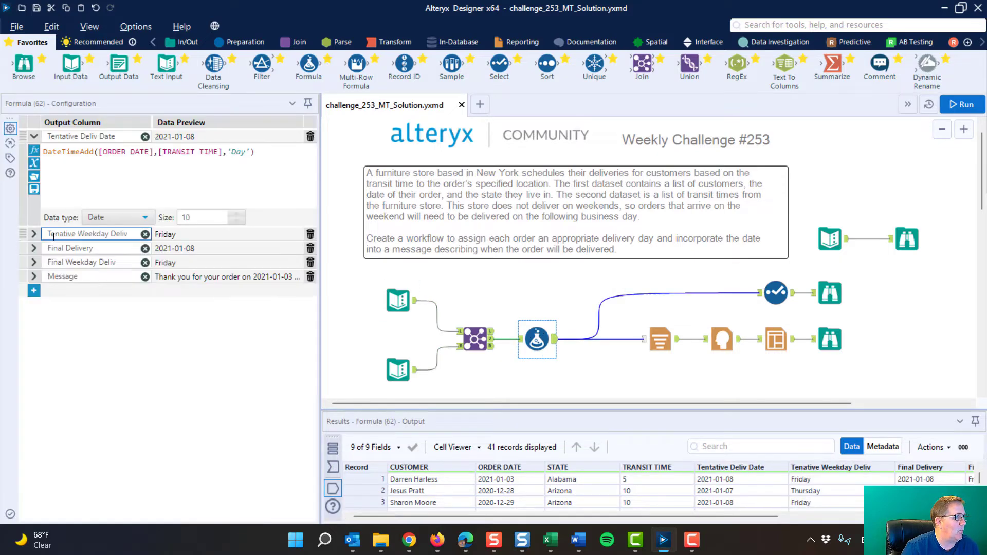
click(34, 234)
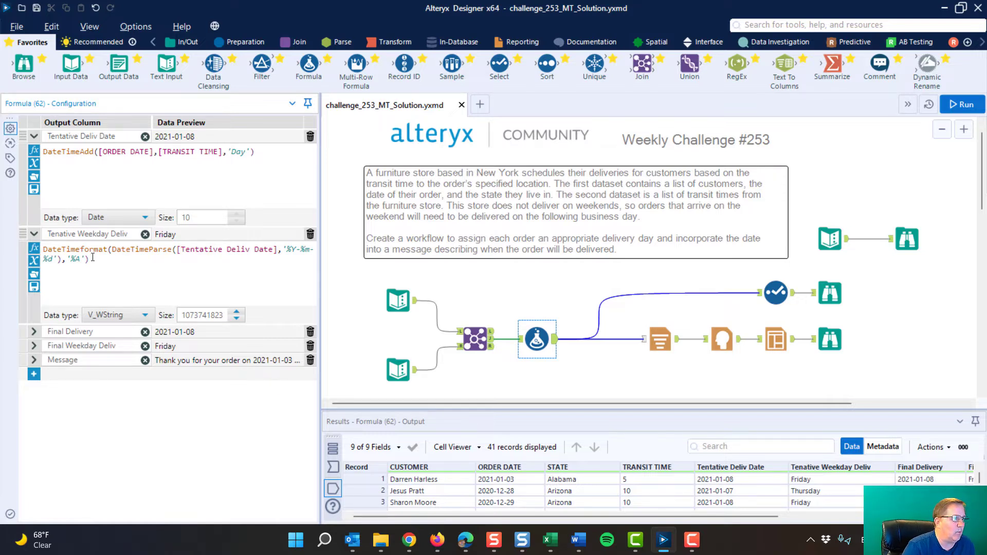
drag(67, 260, 86, 261)
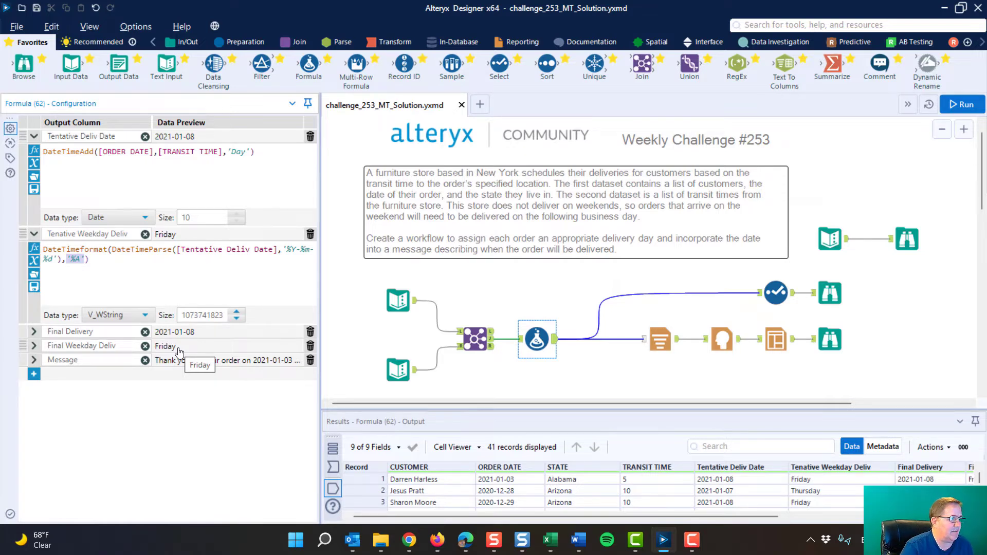
Review the Final Delivery formula's Saturday branch adding 2 days to the tentative delivery date
click(34, 332)
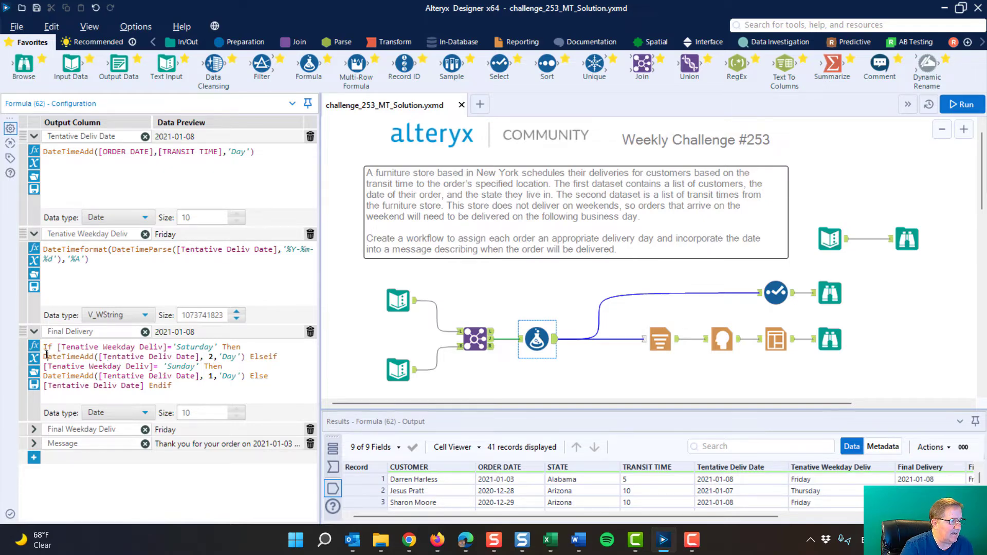
drag(43, 356, 211, 356)
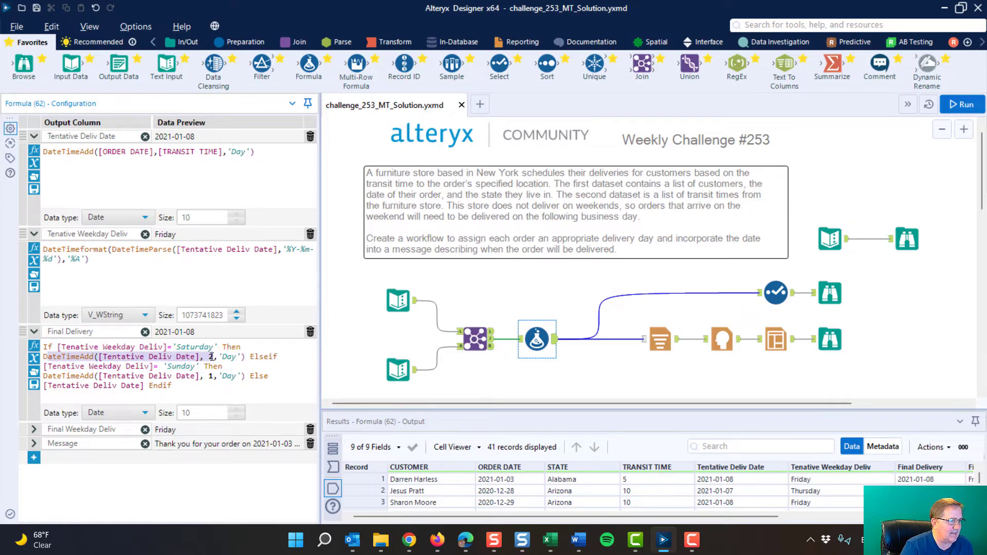
click(113, 356)
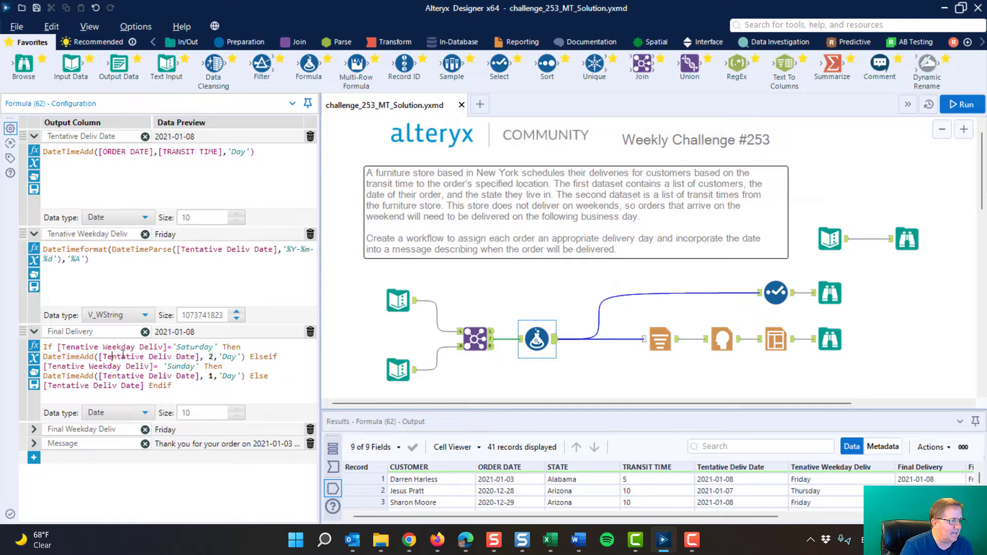
double_click(212, 357)
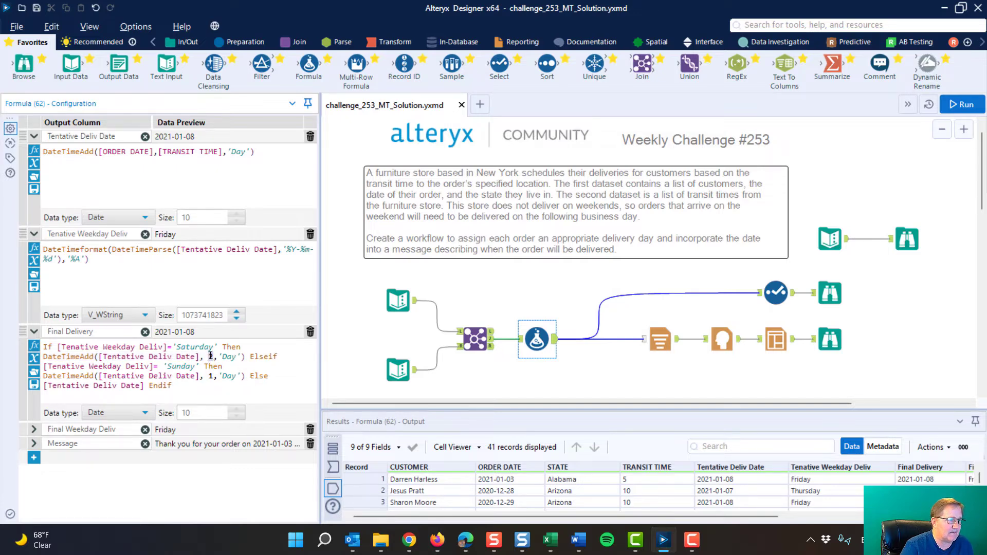
drag(219, 356, 241, 356)
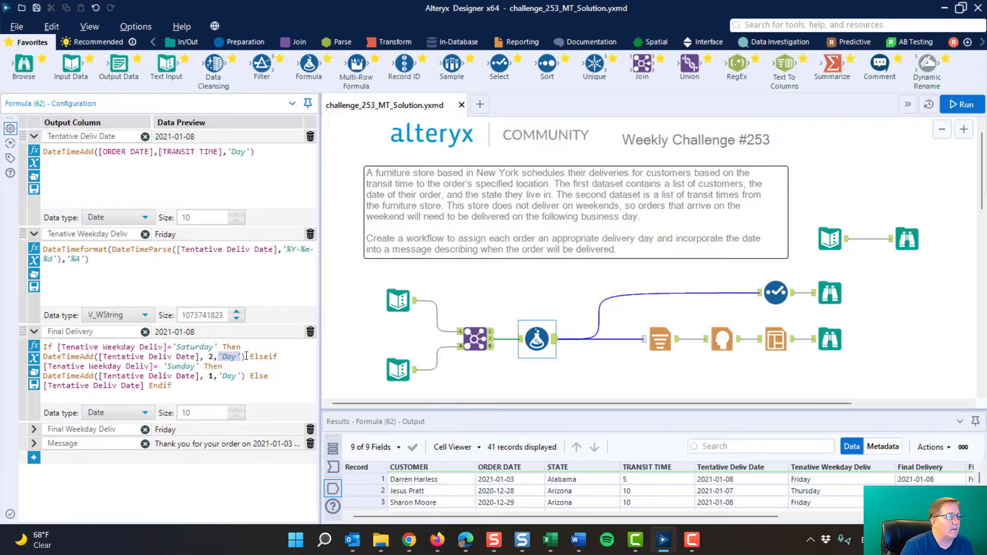
click(99, 366)
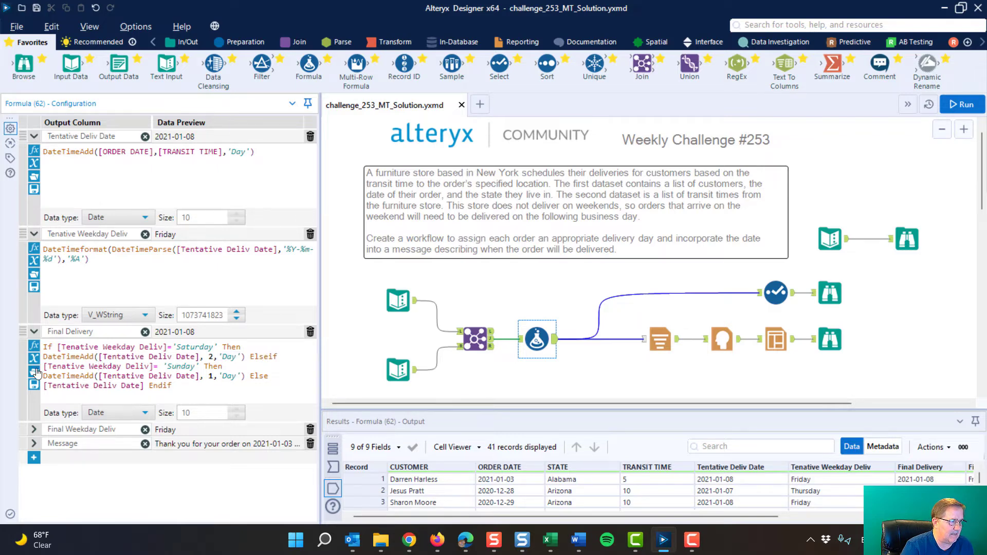
drag(46, 367, 151, 367)
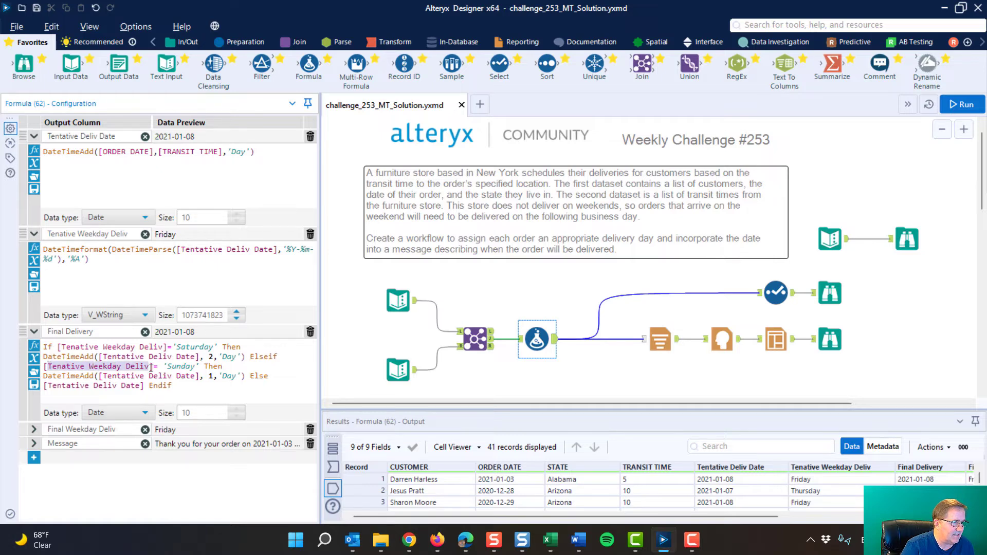
click(180, 366)
click(212, 367)
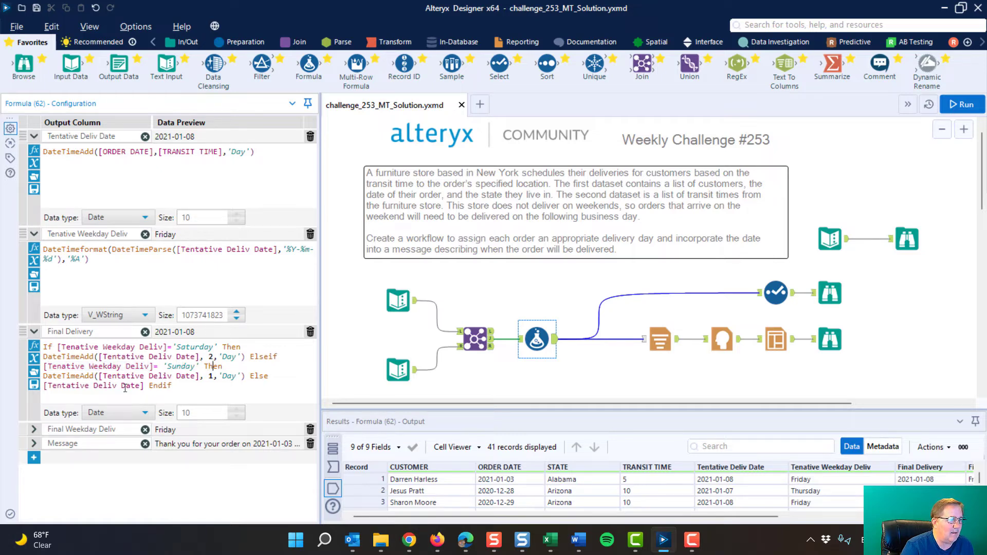
Review the Final Delivery formula's Sunday branch adding 1 day and the default else case
drag(46, 375, 198, 374)
click(109, 376)
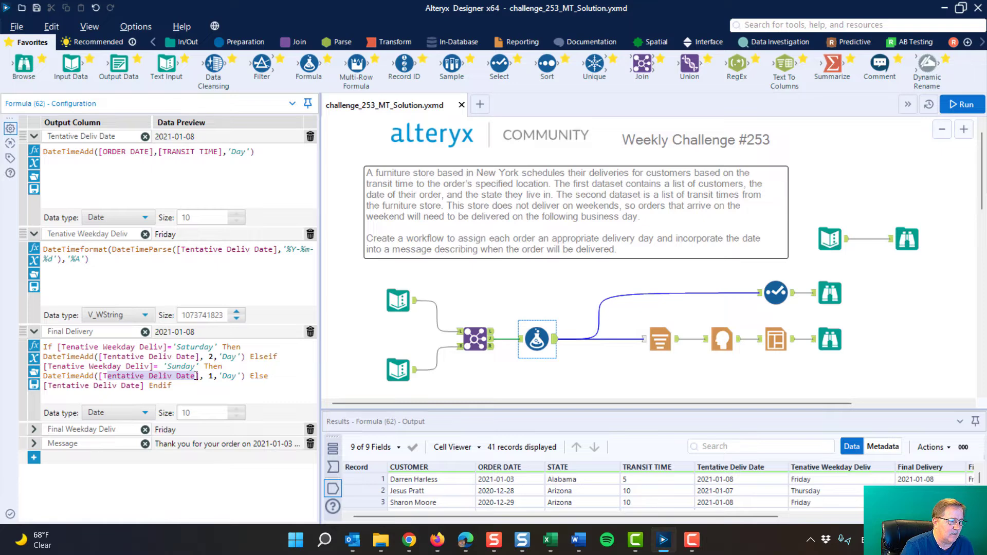
double_click(211, 376)
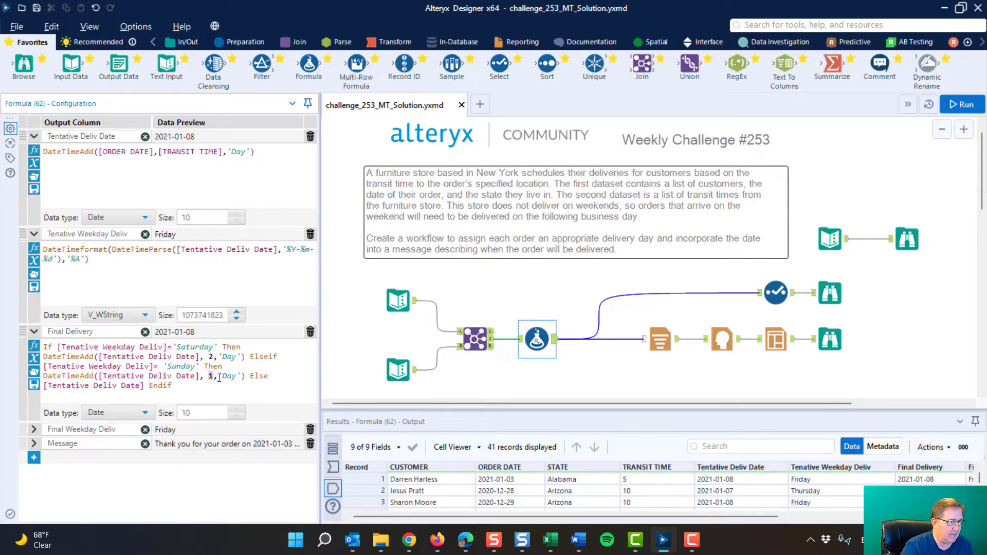
click(213, 375)
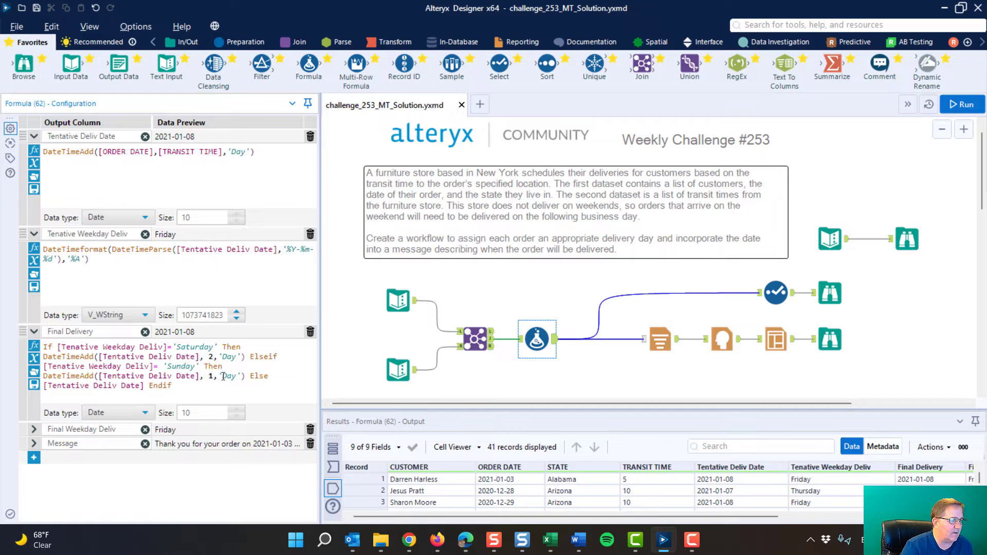
drag(218, 376, 230, 376)
click(214, 378)
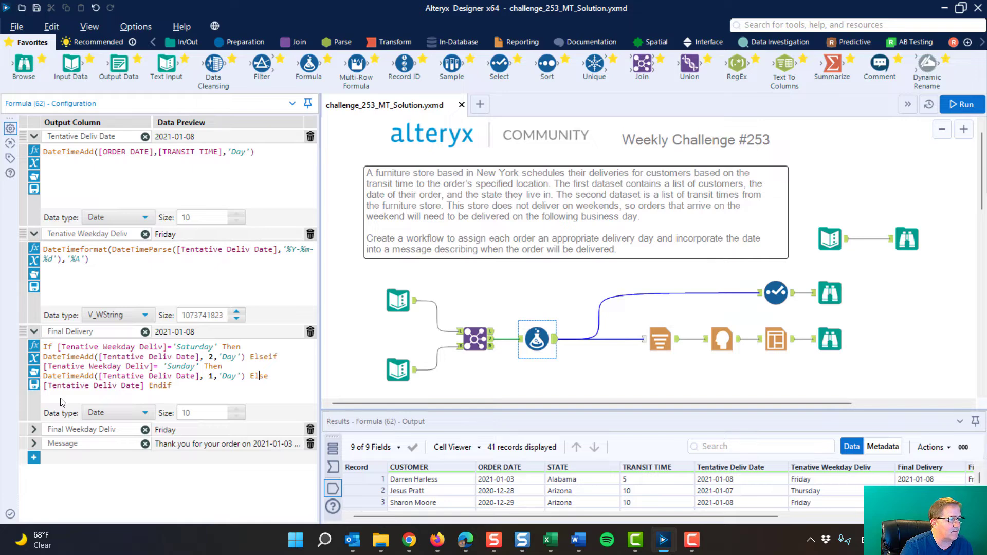
Review the Final Weekday Deliv formula that converts Final Delivery into a weekday name
click(34, 431)
scroll(117, 325, down, 1)
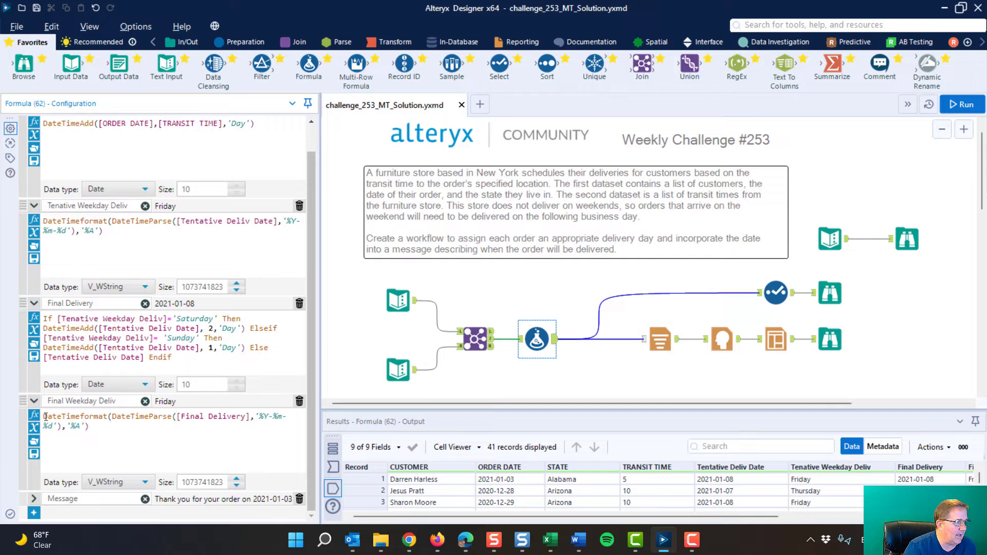
drag(45, 417, 92, 428)
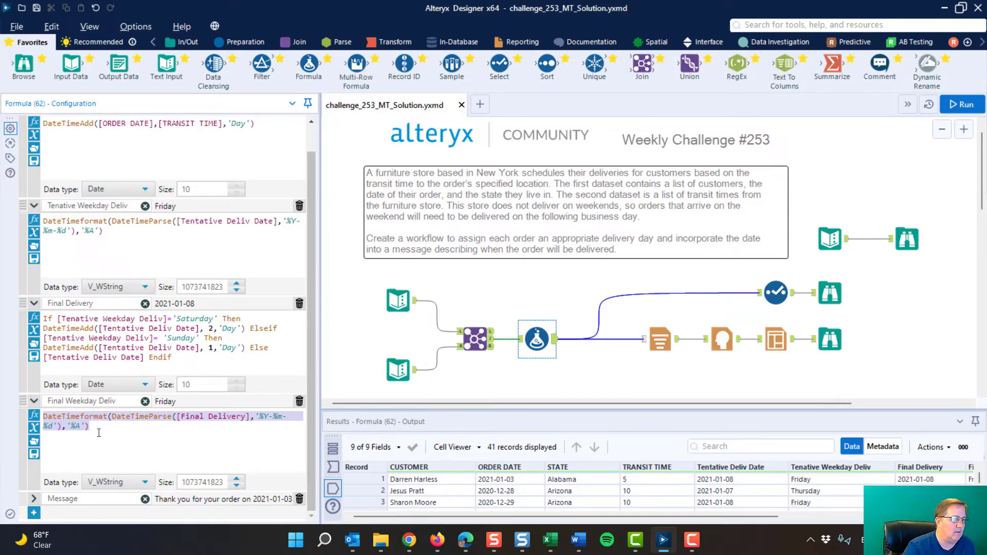
Review the Message formula's concatenated text and browse the final output records
click(35, 500)
scroll(144, 408, down, 3)
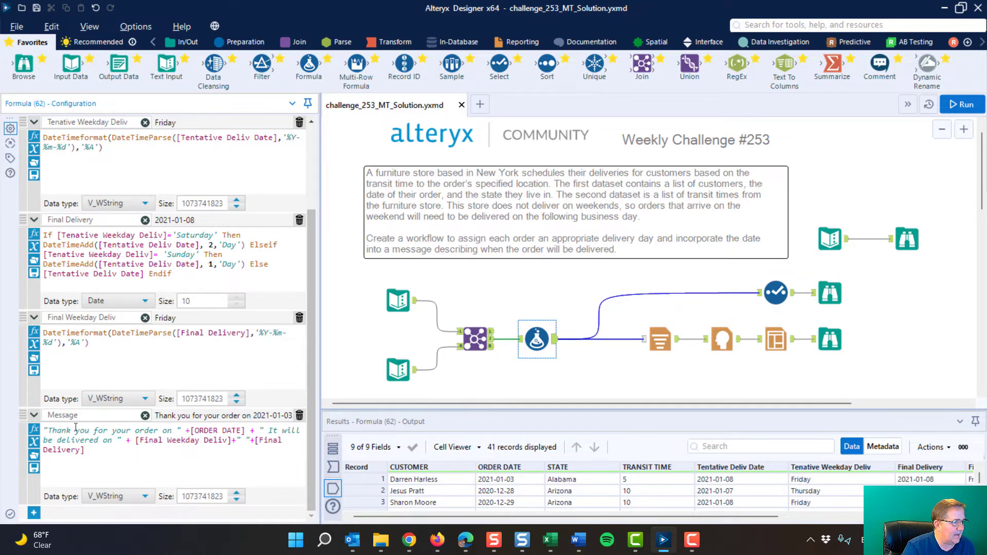
drag(185, 430, 245, 426)
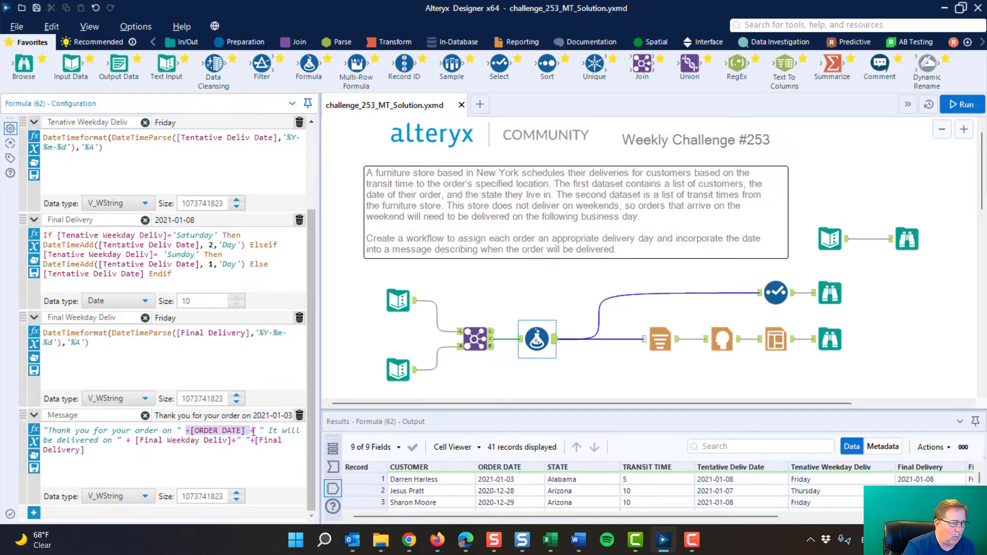
drag(260, 430, 235, 440)
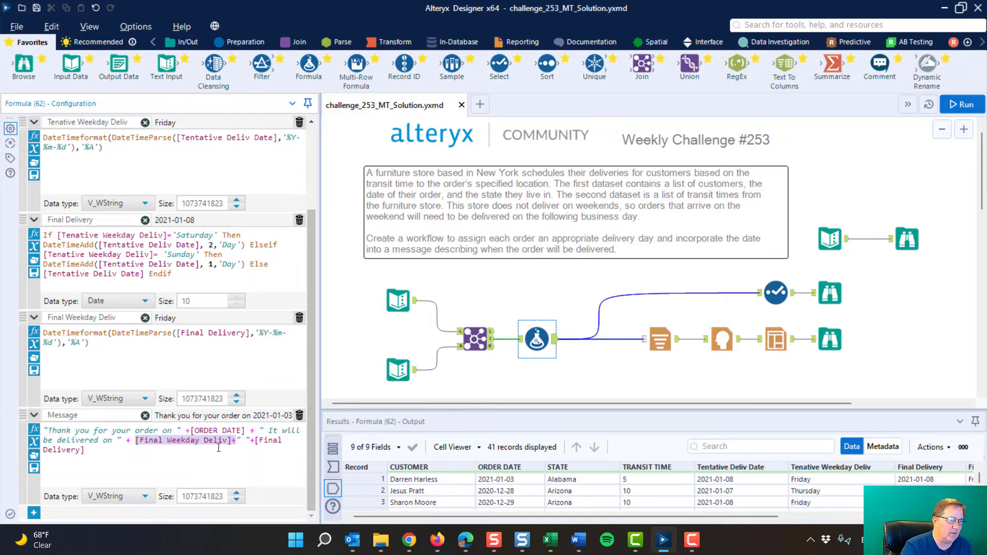
click(836, 290)
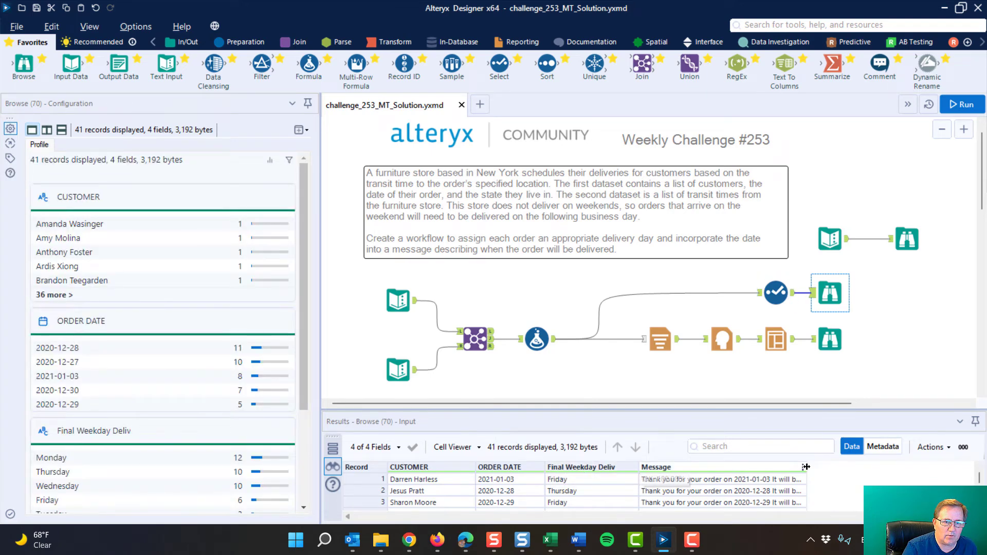
Widen the Message column in the results grid and inspect the Formula tool's Tentative Deliv Date expression
drag(806, 467, 935, 466)
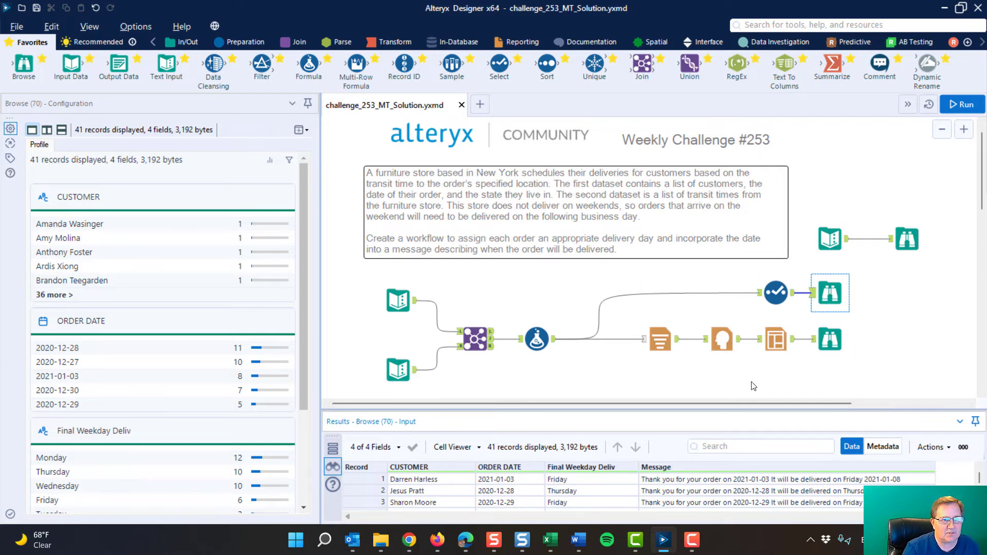
click(553, 343)
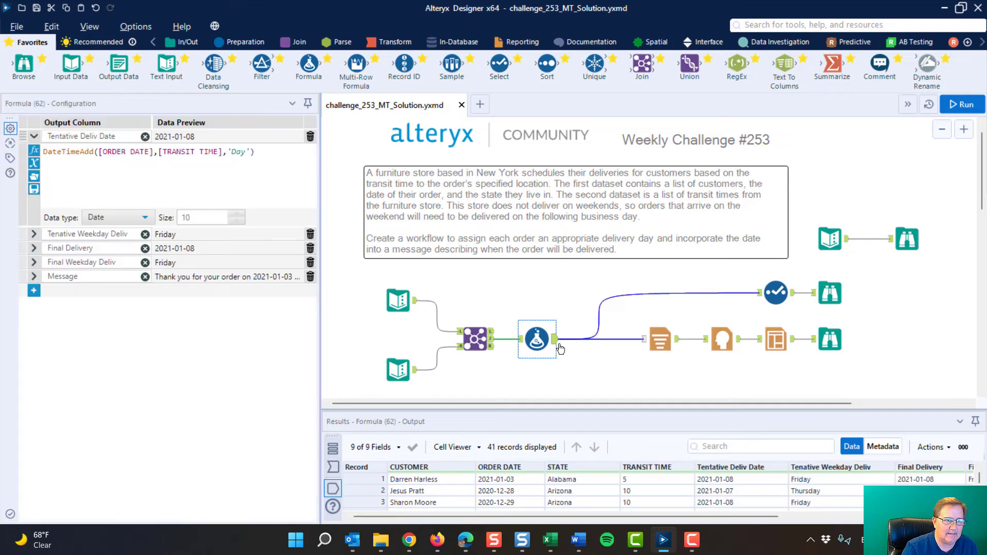
mouse_move(663, 339)
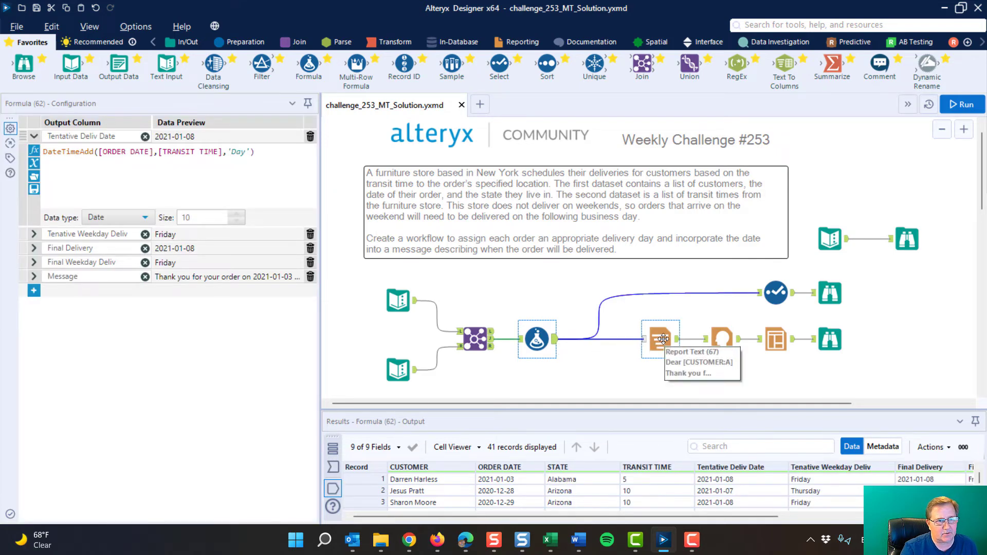
Review the Report Text tool's message template and its field tags for customer, order date and final delivery
click(664, 341)
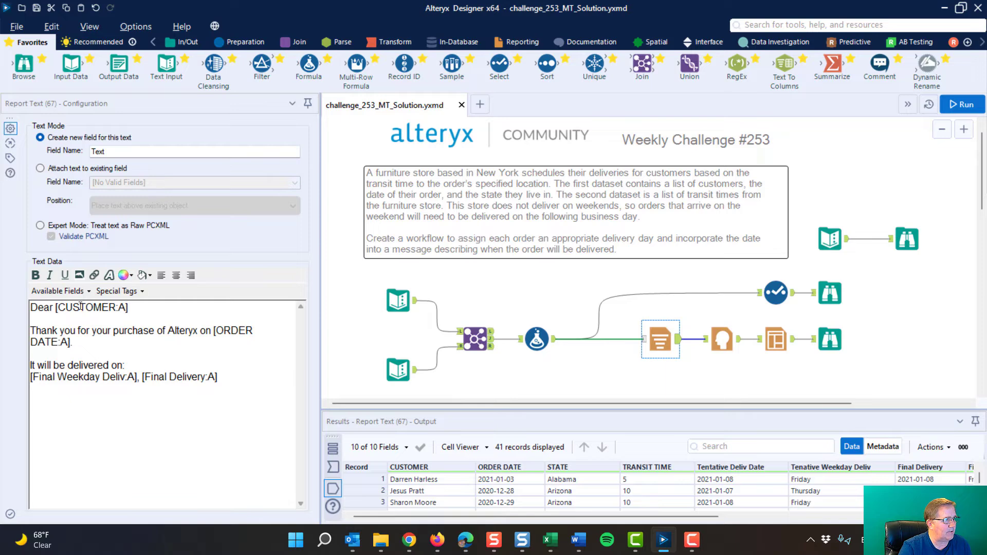
click(88, 291)
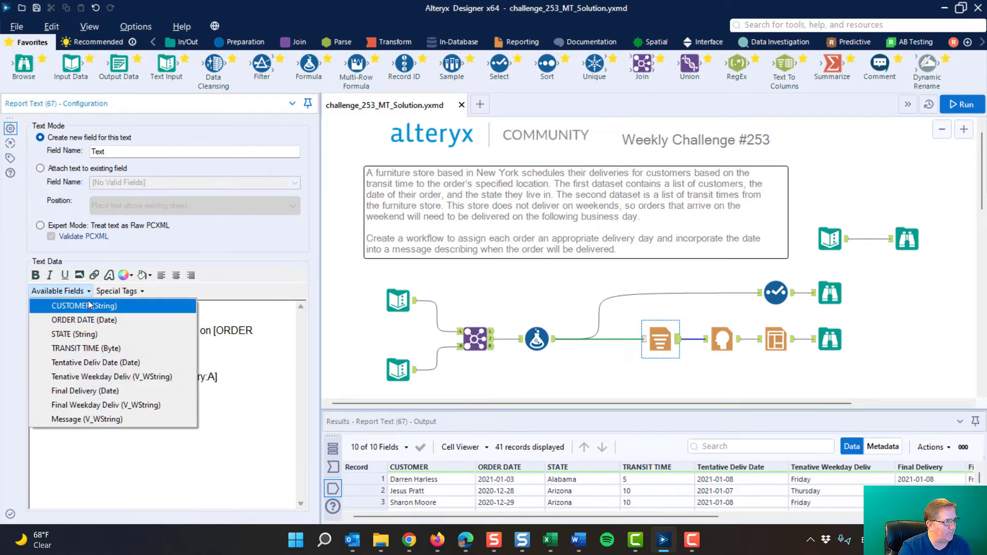
click(89, 293)
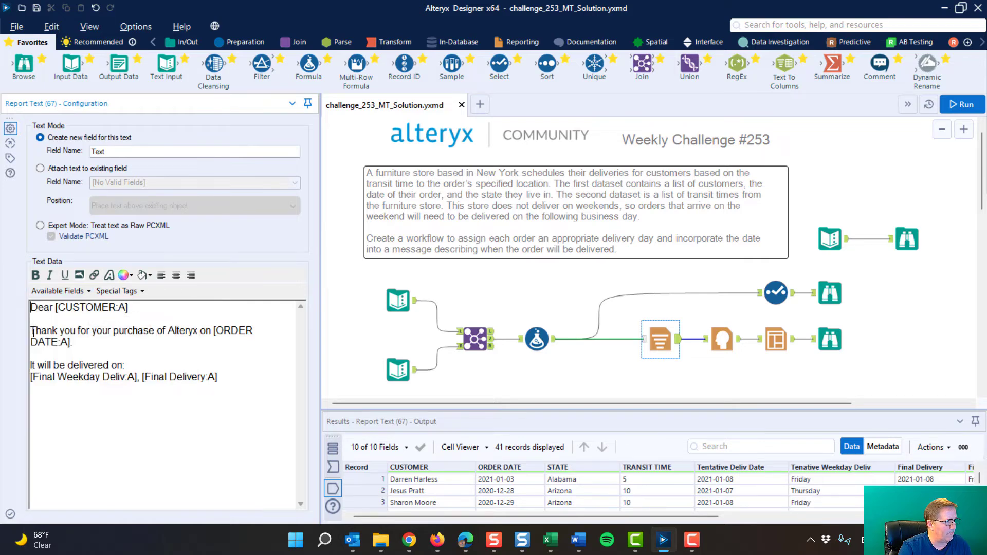
drag(33, 334, 205, 330)
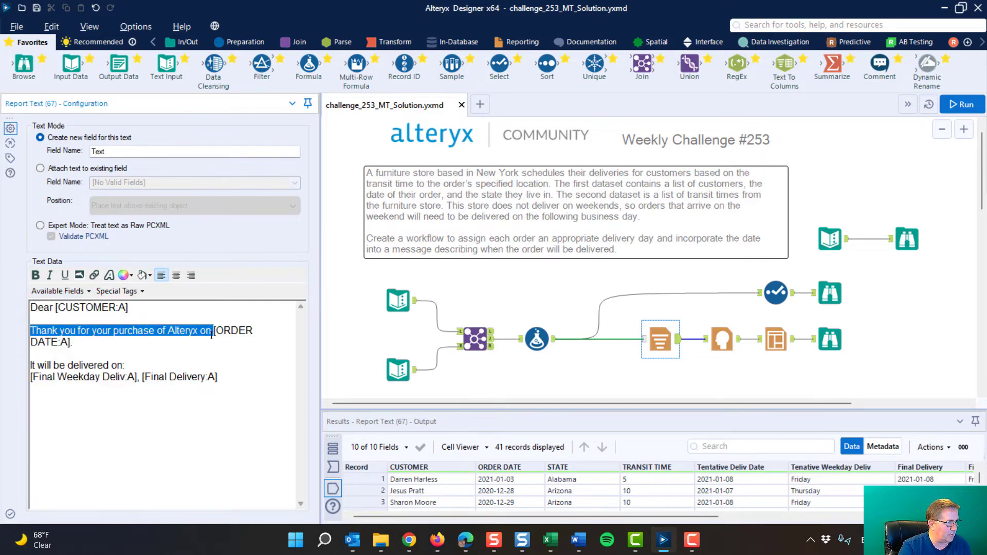
click(219, 332)
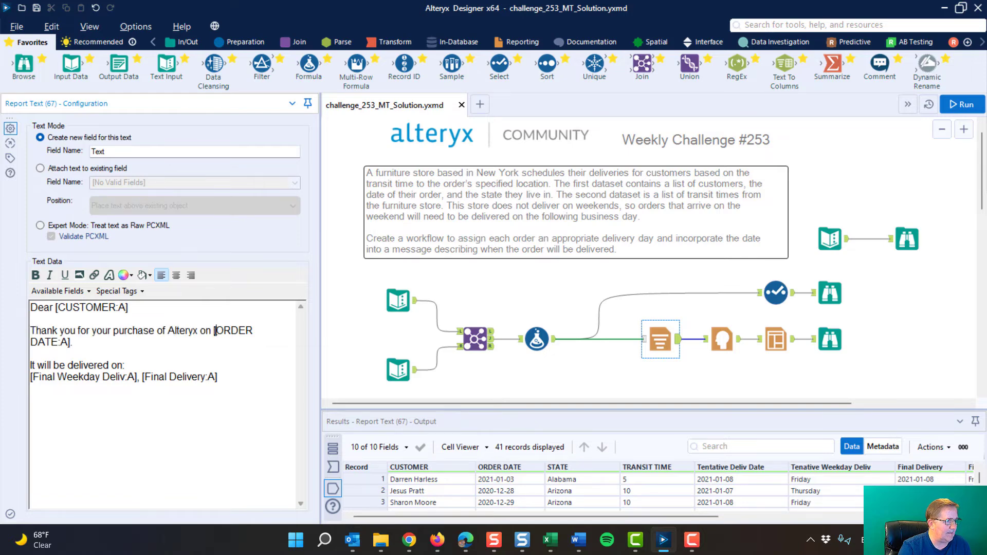
drag(214, 331, 206, 343)
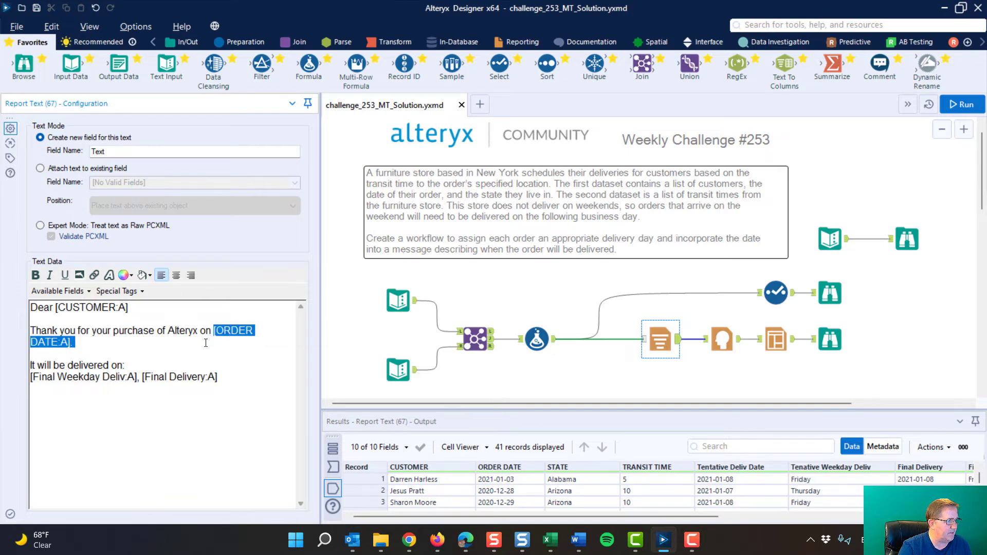
click(85, 291)
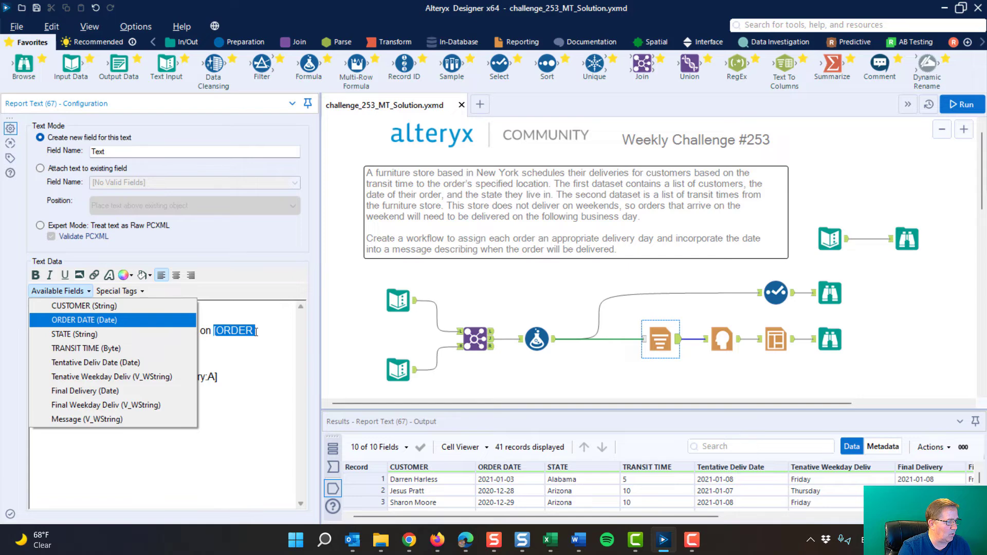
click(275, 319)
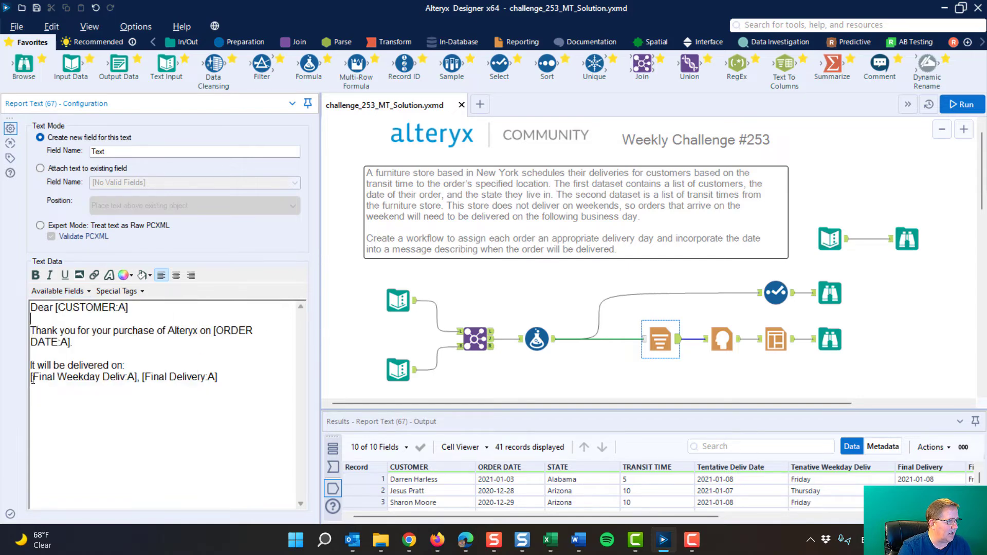
click(87, 291)
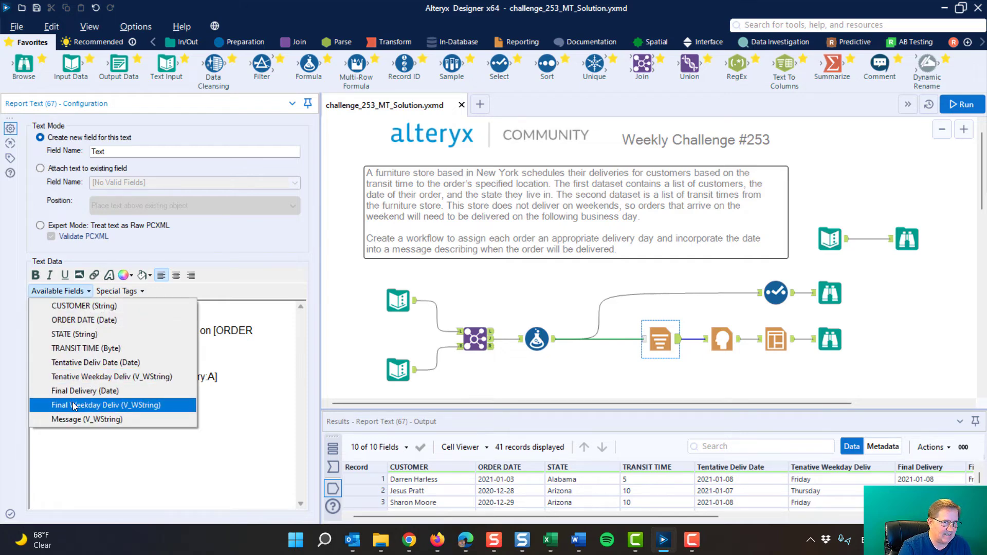
click(214, 421)
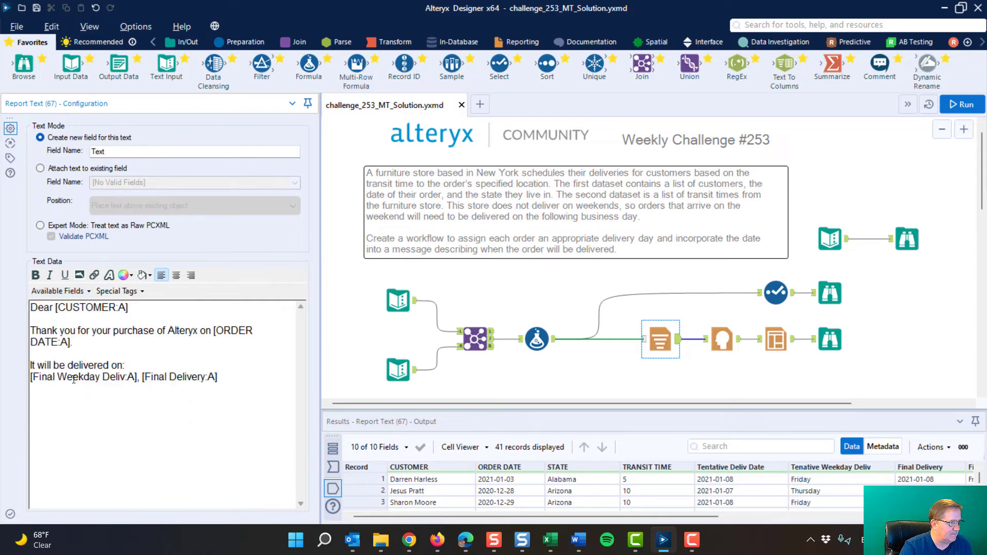
drag(169, 379, 206, 379)
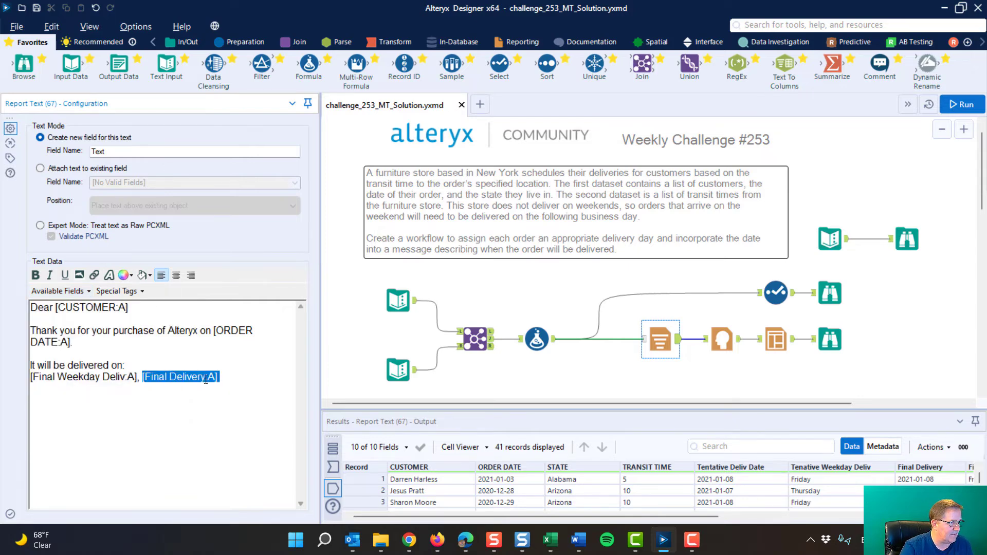
Inspect the Report Header settings and the Layout tool's each-record, vertical-with-section-breaks configuration
click(722, 339)
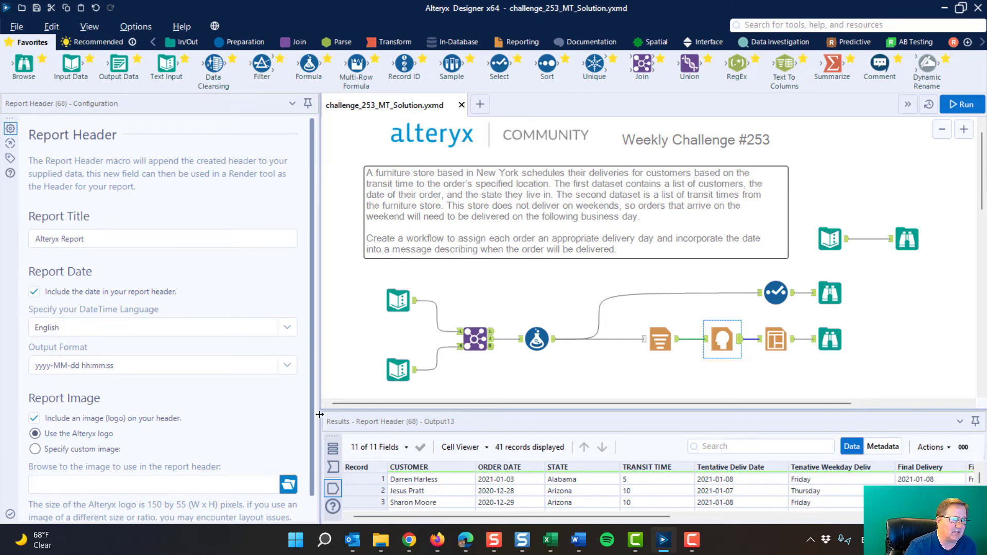
click(781, 336)
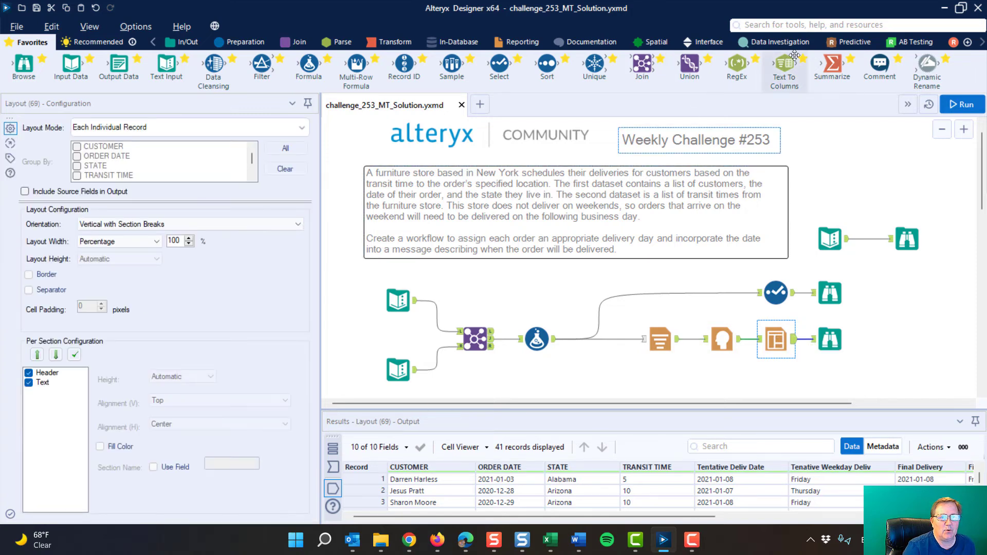
click(520, 43)
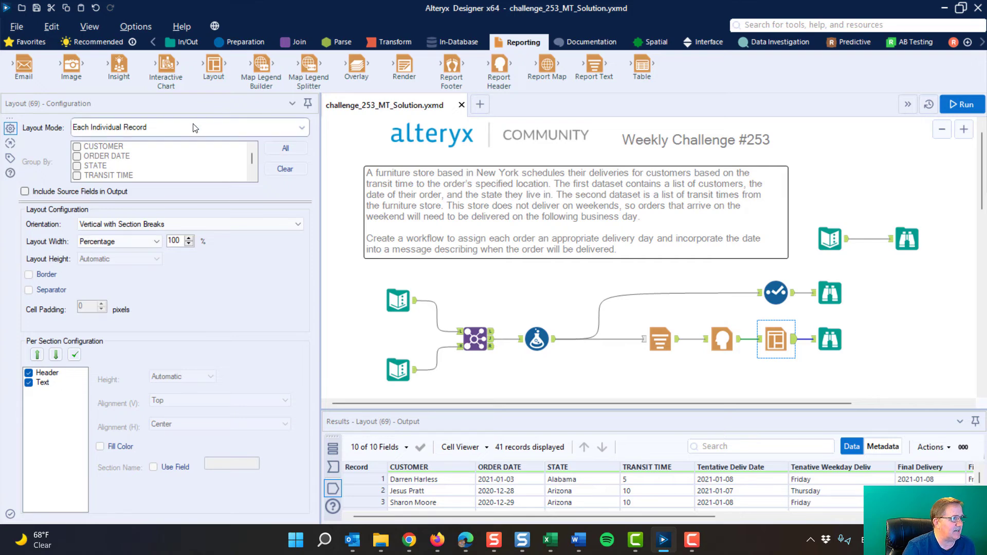
click(296, 225)
click(297, 225)
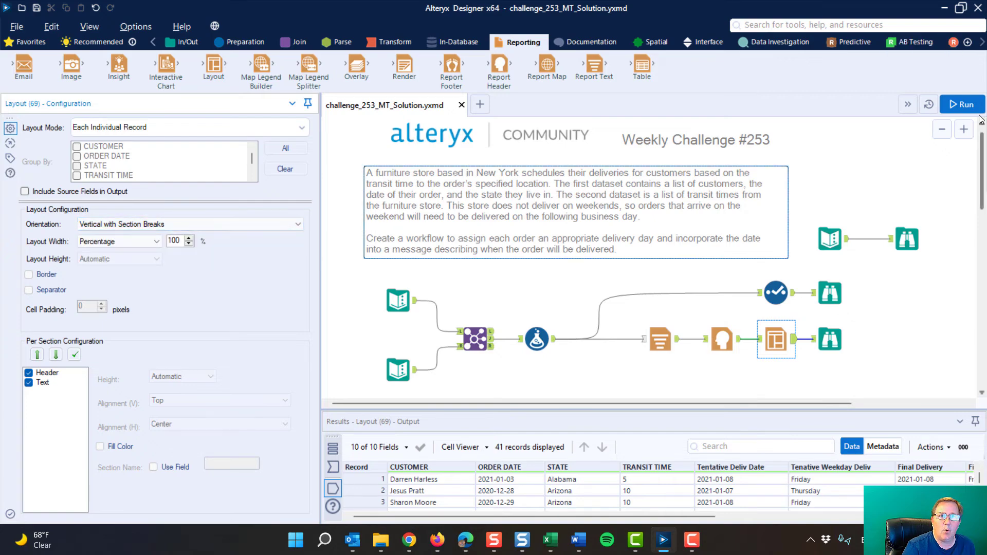
Run the workflow and open the outputs of each Browse tool
click(961, 105)
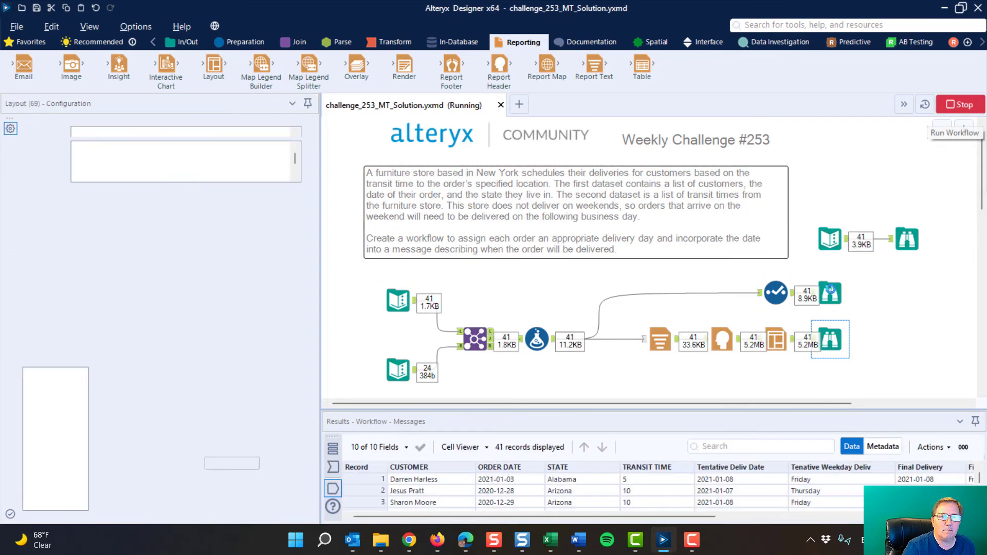
click(830, 293)
click(908, 239)
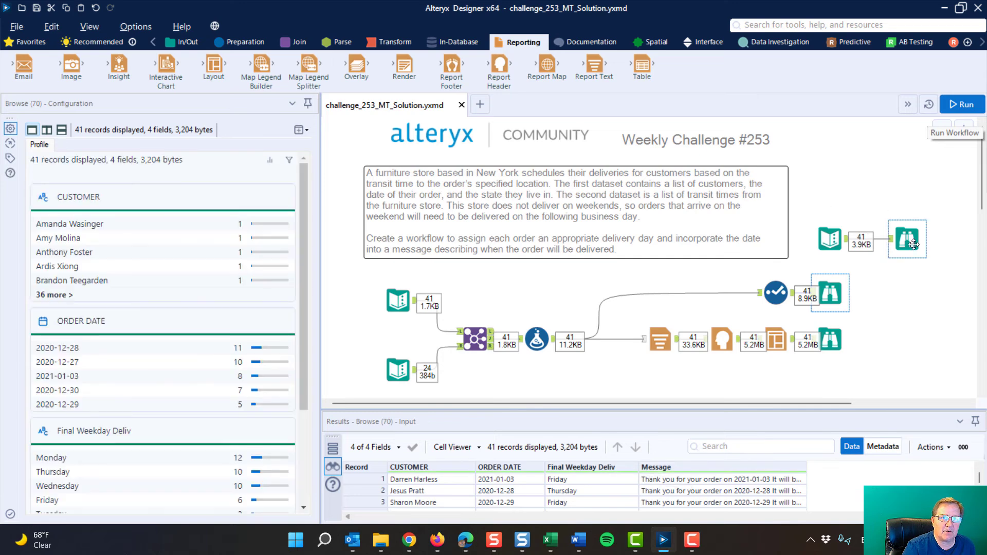
click(844, 291)
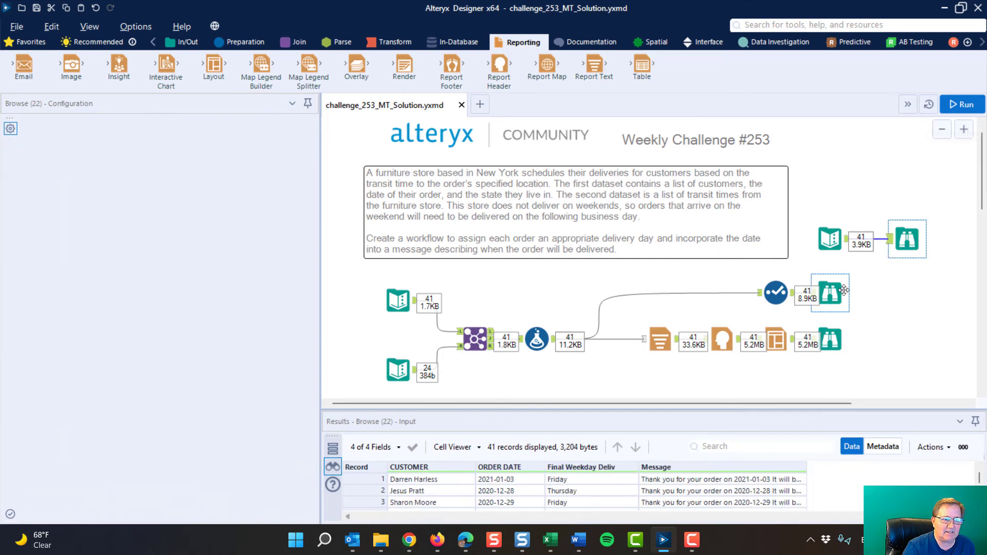
click(833, 340)
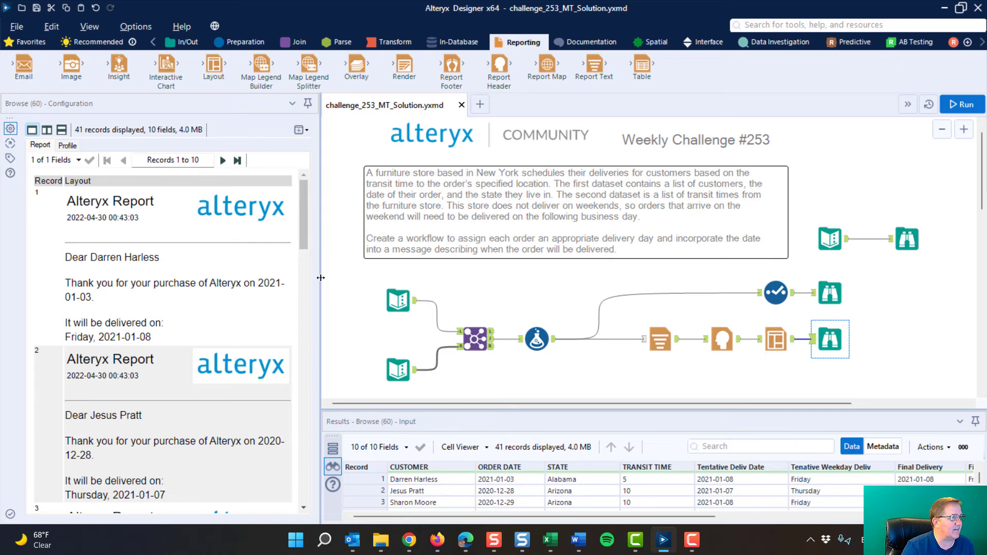
Widen the configuration pane and page through the rendered customer delivery report records
drag(320, 281, 502, 280)
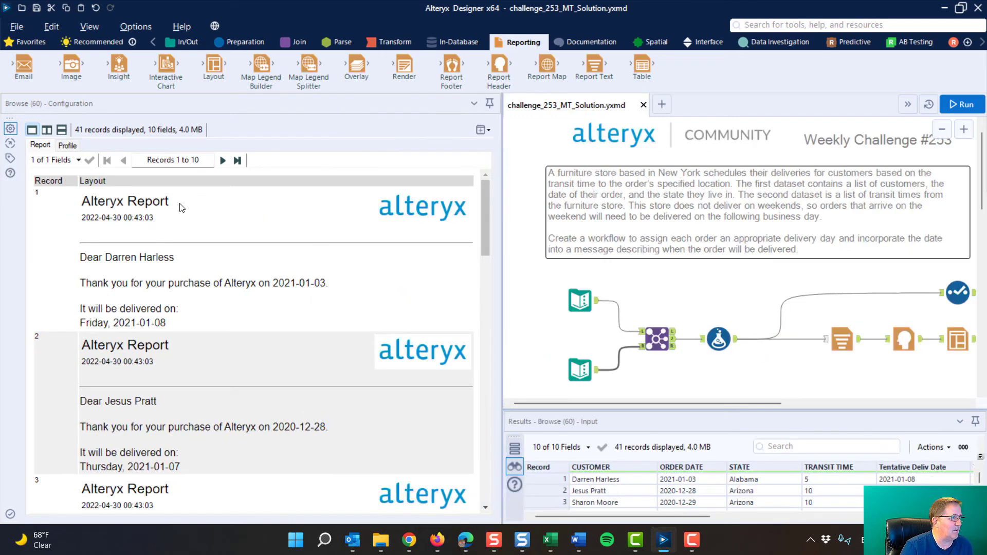
scroll(212, 268, down, 6)
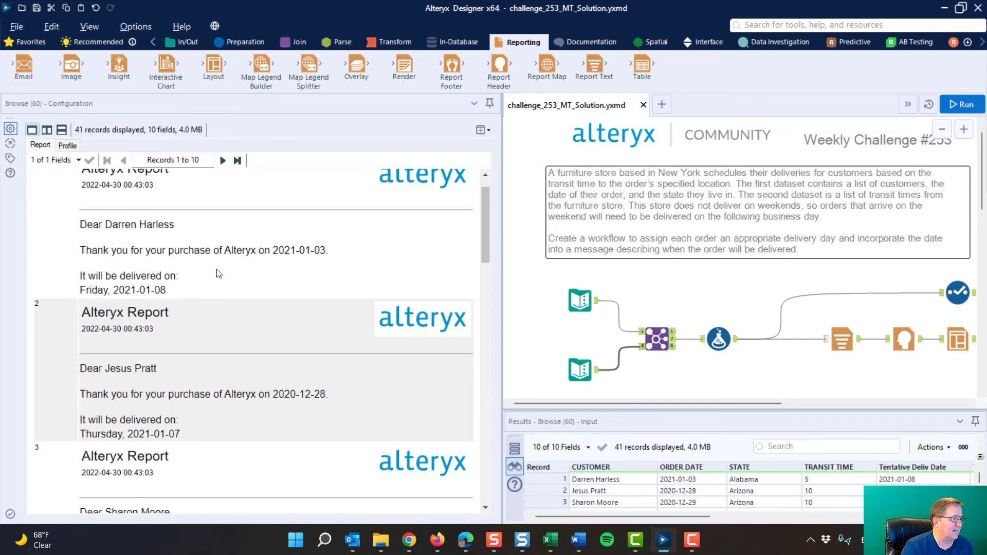
scroll(216, 273, down, 10)
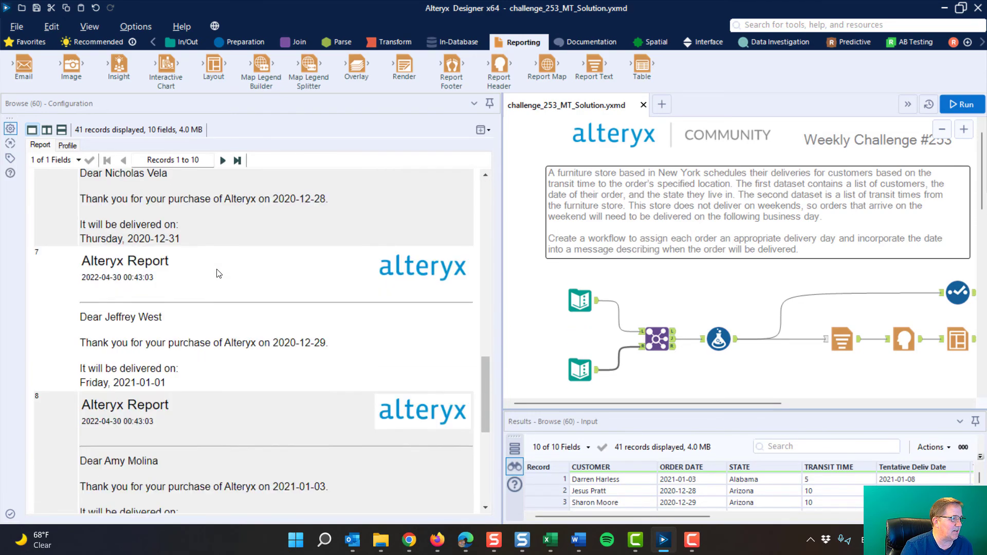
click(223, 161)
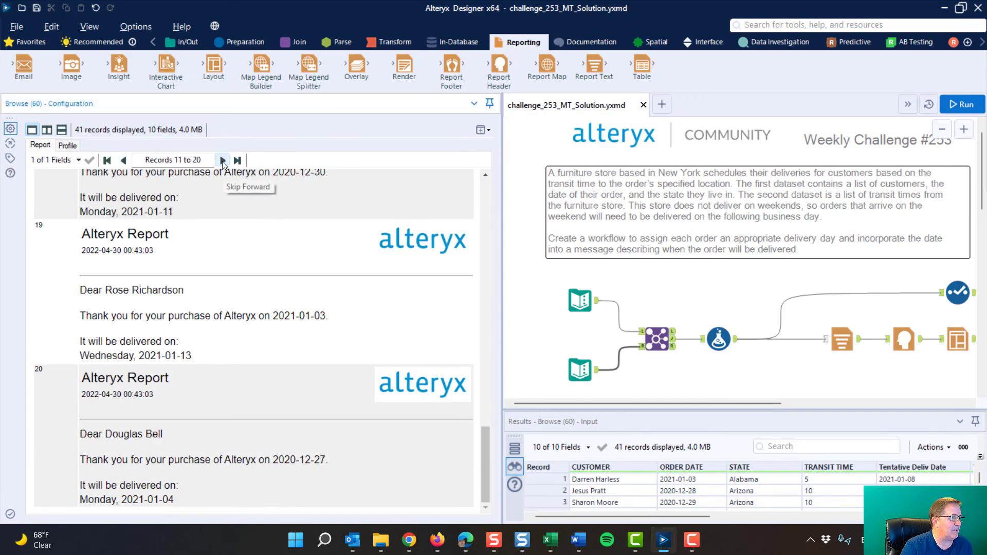
click(223, 161)
click(222, 161)
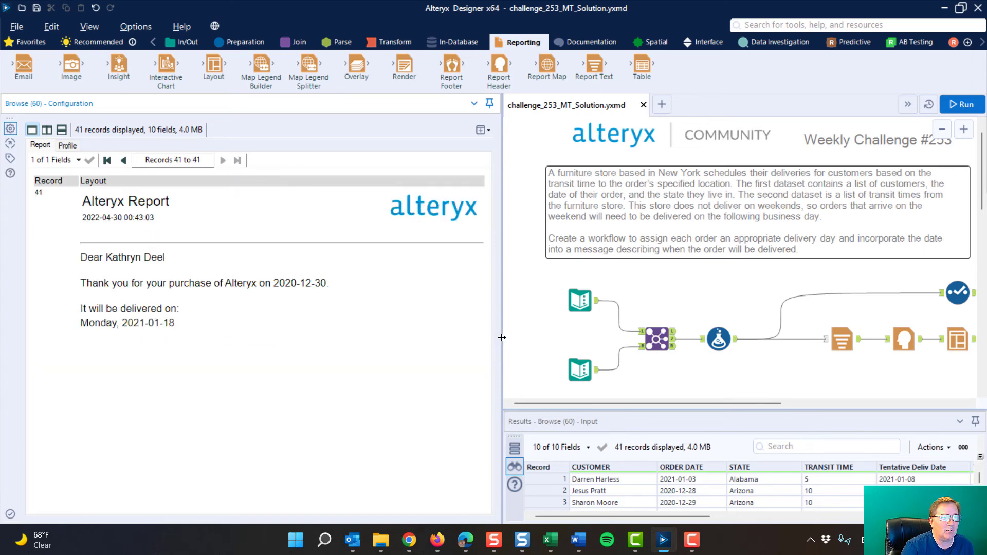
drag(336, 330, 200, 319)
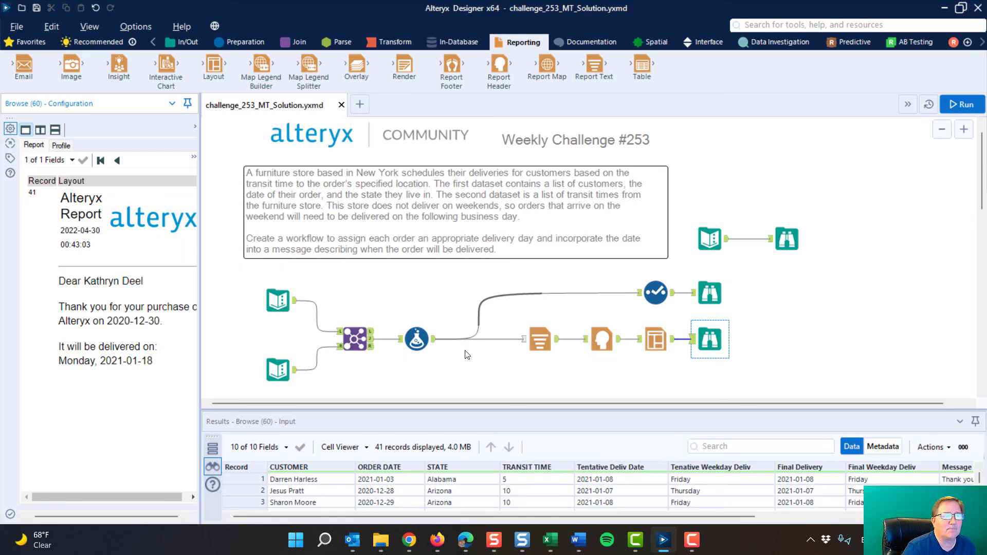
drag(201, 336, 288, 336)
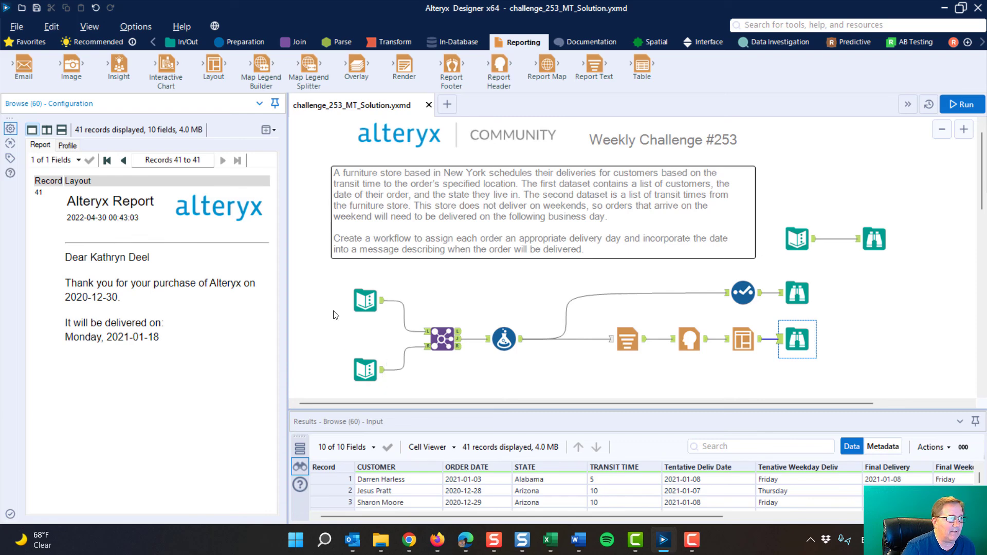